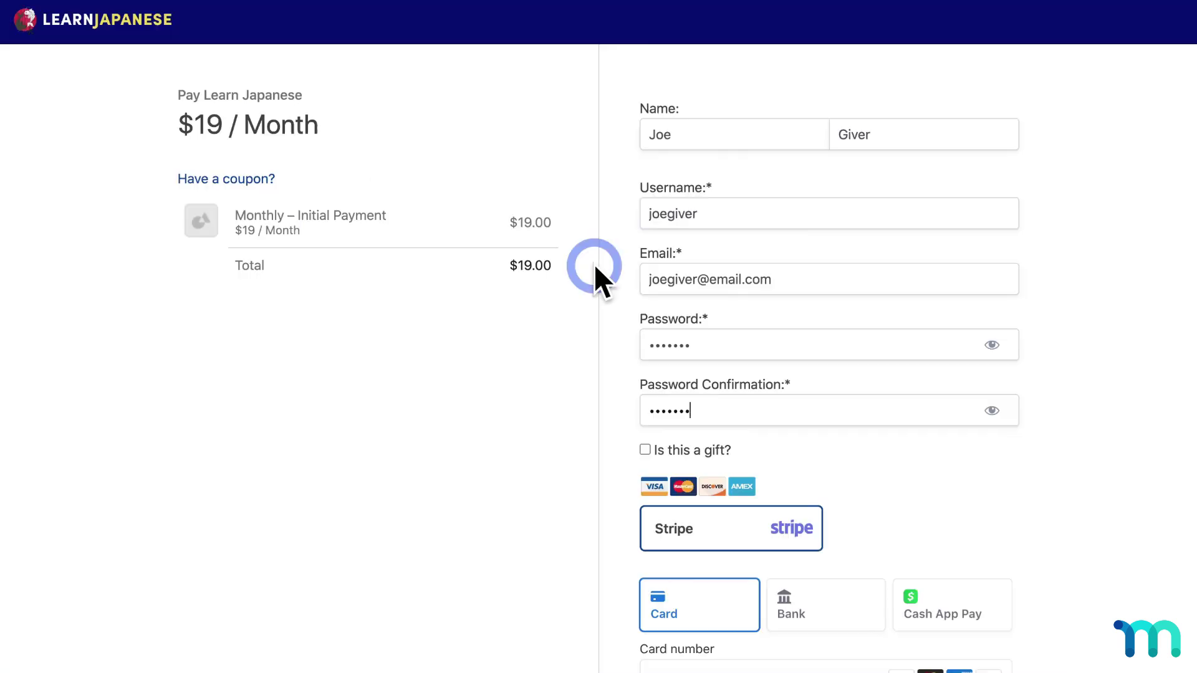
# Scroll down and mark the Monthly membership purchase as a gift
pyautogui.scroll(-4, 594, 264)
pyautogui.click(646, 211)
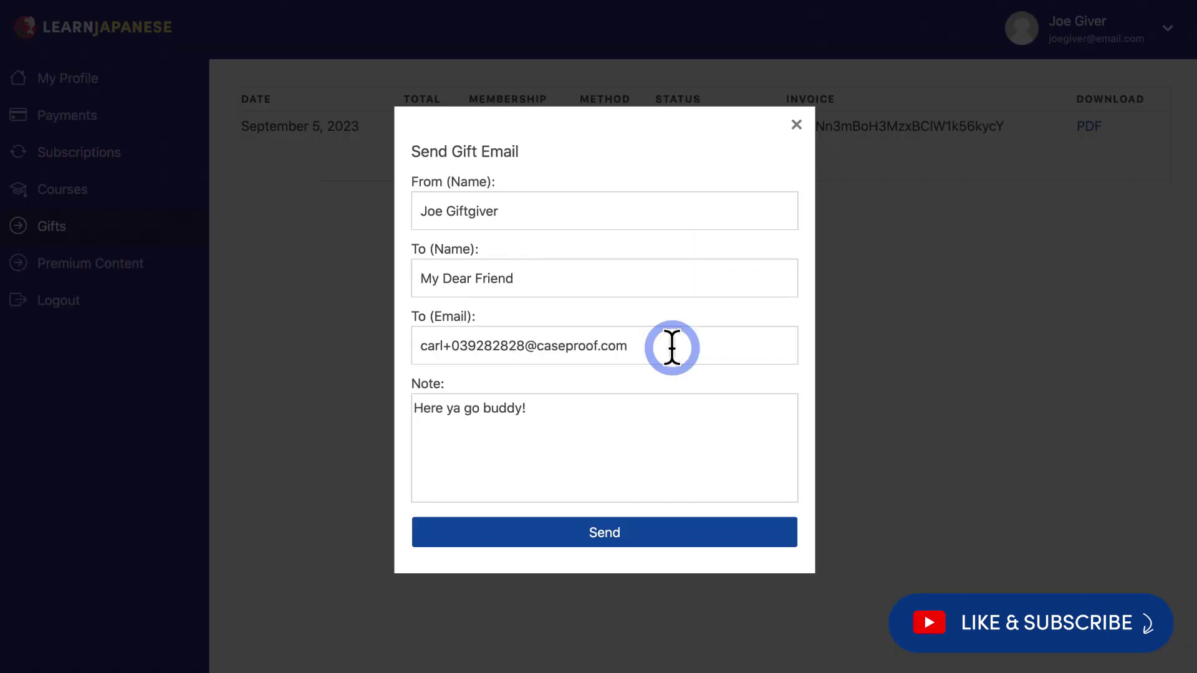
# Send the gift email, then start installing the Gifting add-on from MemberPress Add-ons
pyautogui.click(639, 532)
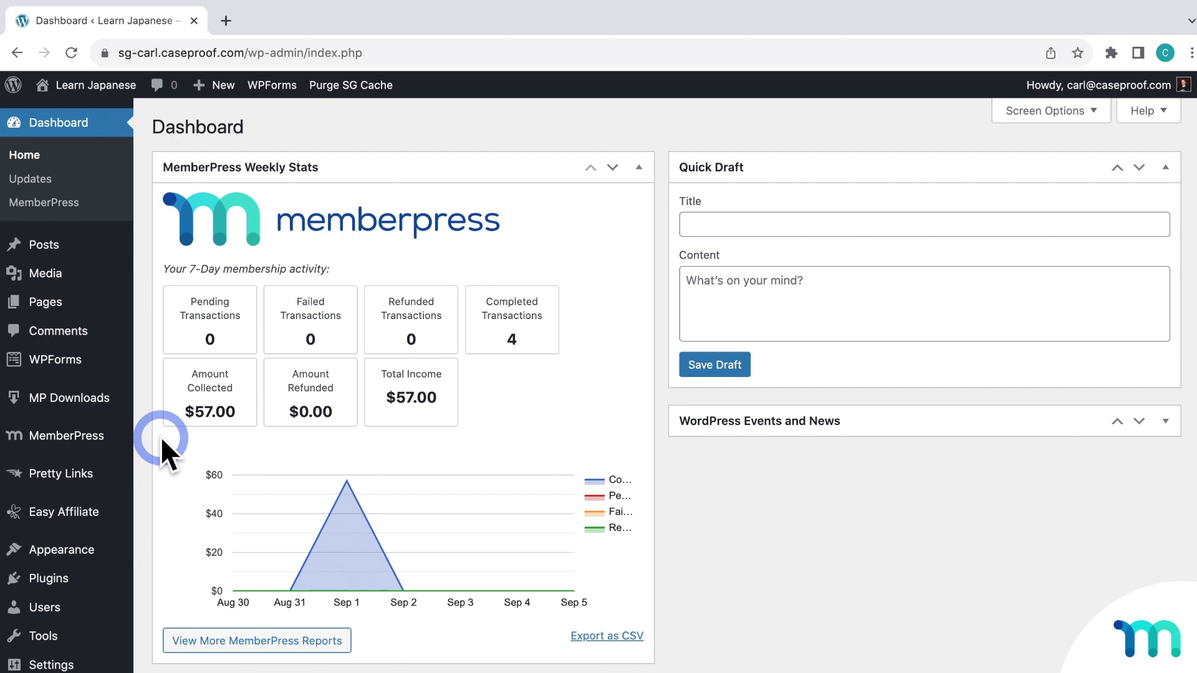
pyautogui.moveTo(118, 446)
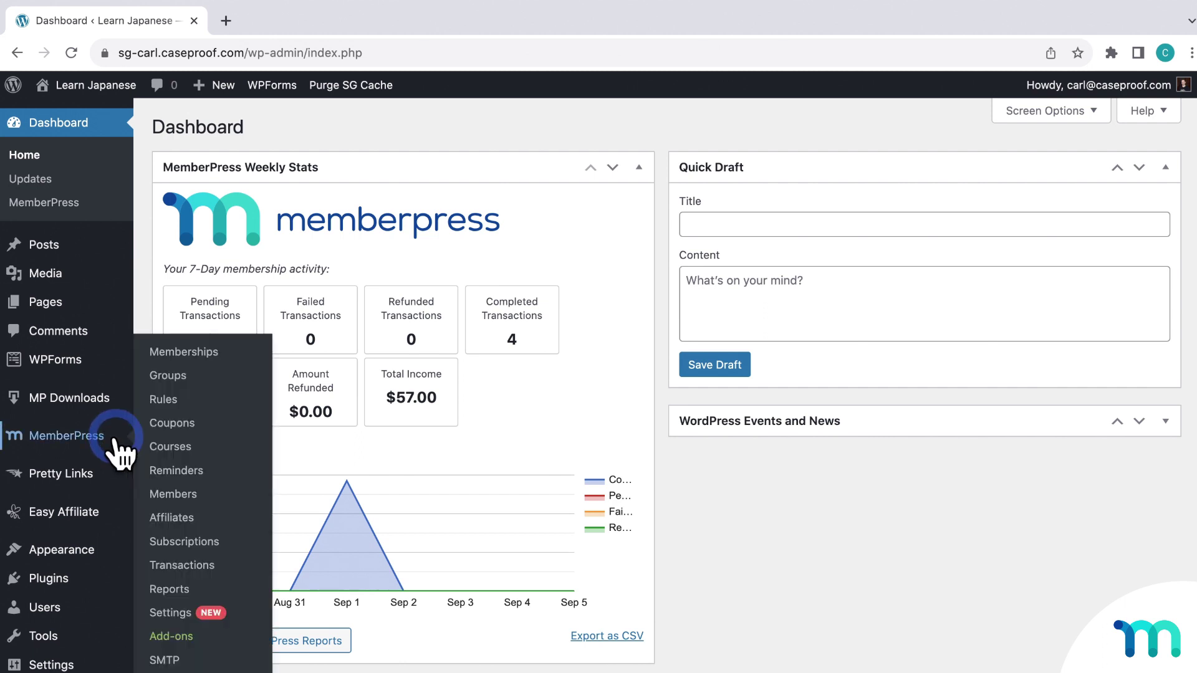
pyautogui.click(174, 638)
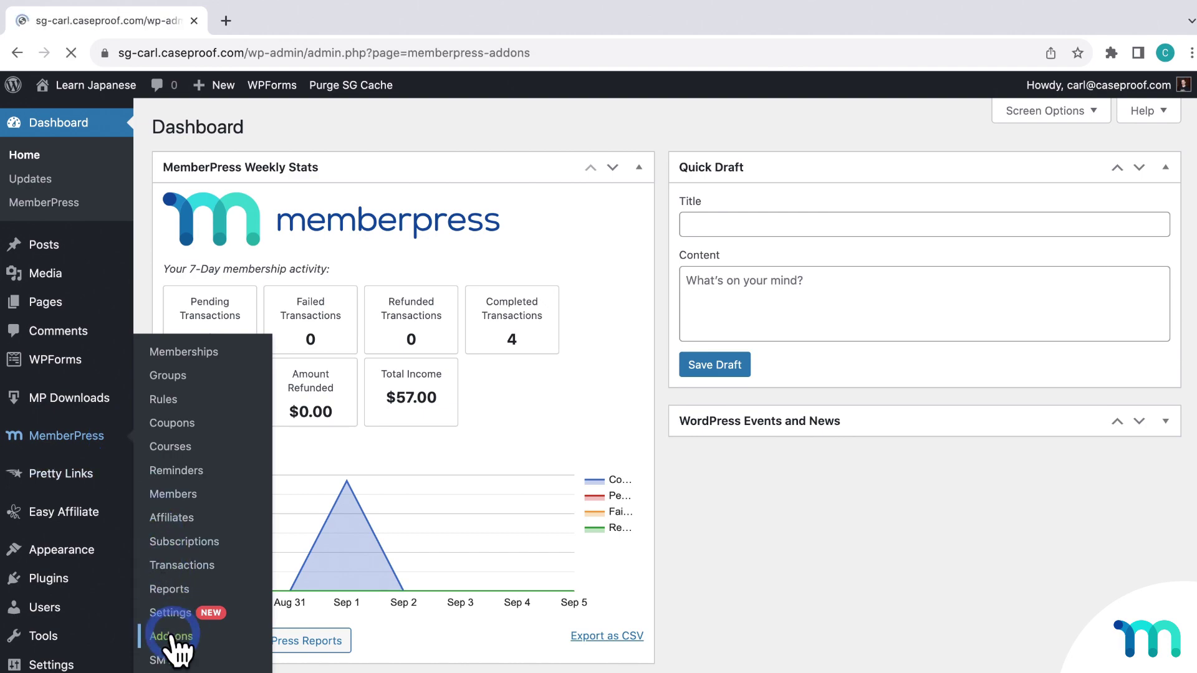
pyautogui.scroll(-15, 298, 540)
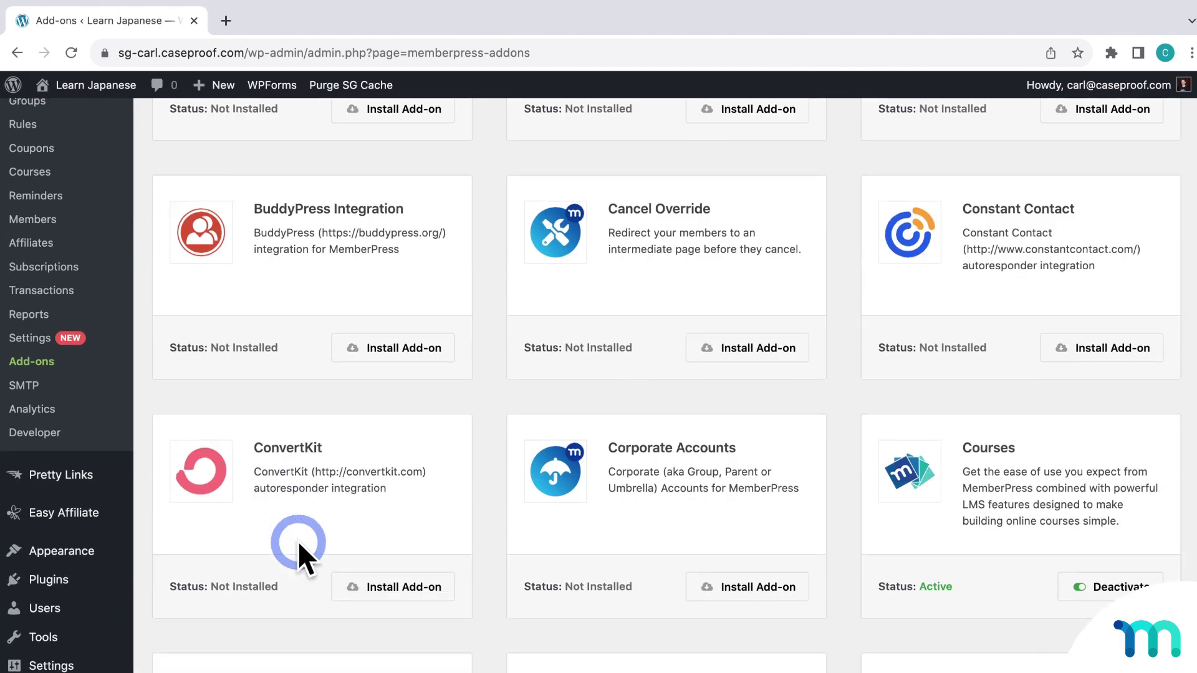
pyautogui.scroll(-7, 297, 540)
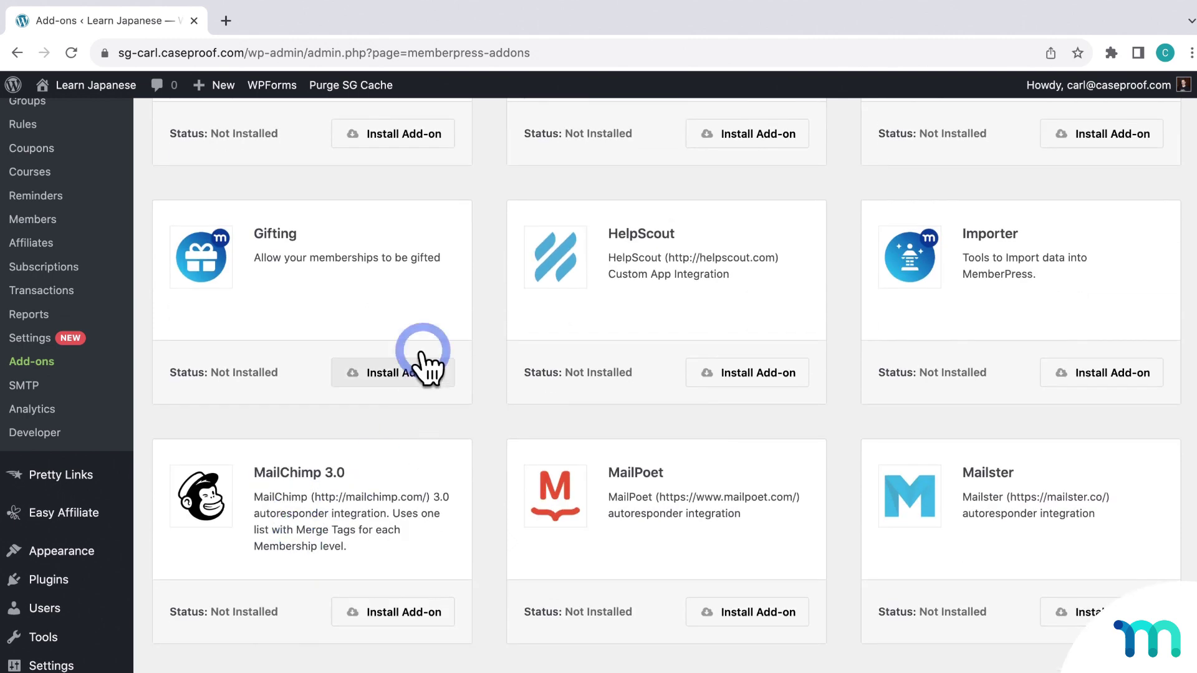
pyautogui.click(405, 373)
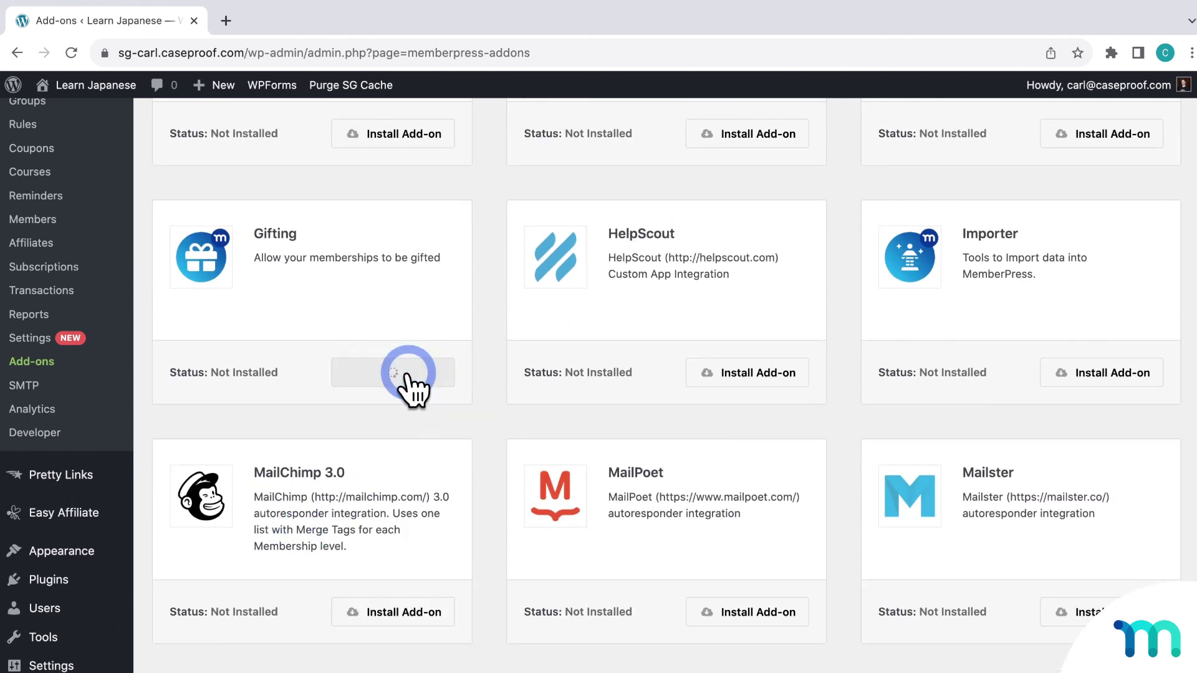
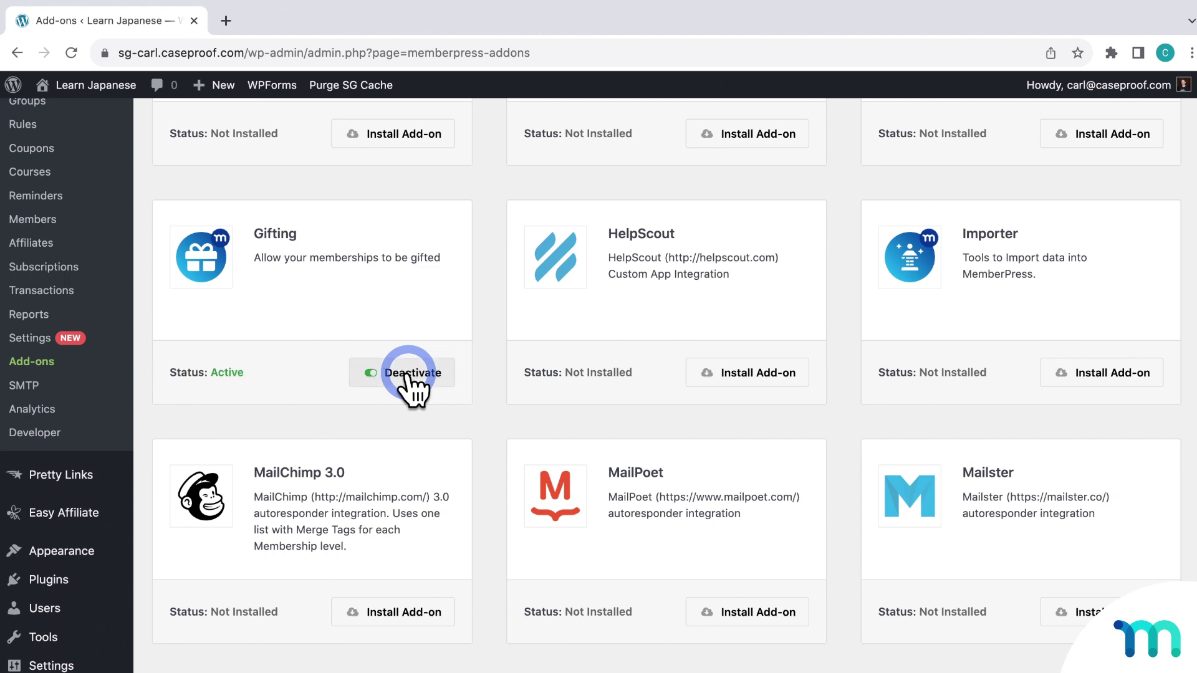
# Scroll up the Add-ons page to confirm the Gifting add-on shows as Active
pyautogui.scroll(2, 408, 380)
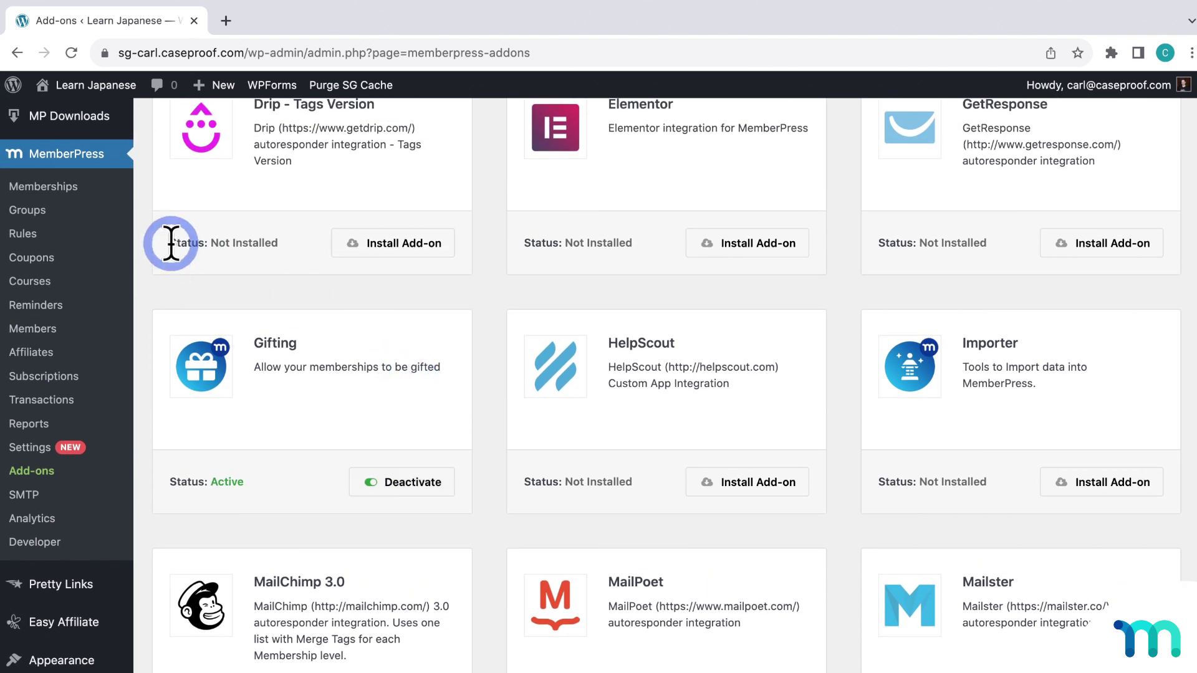
# Tick 'Allow this membership to be gifted' on the Monthly membership and update it
pyautogui.click(73, 195)
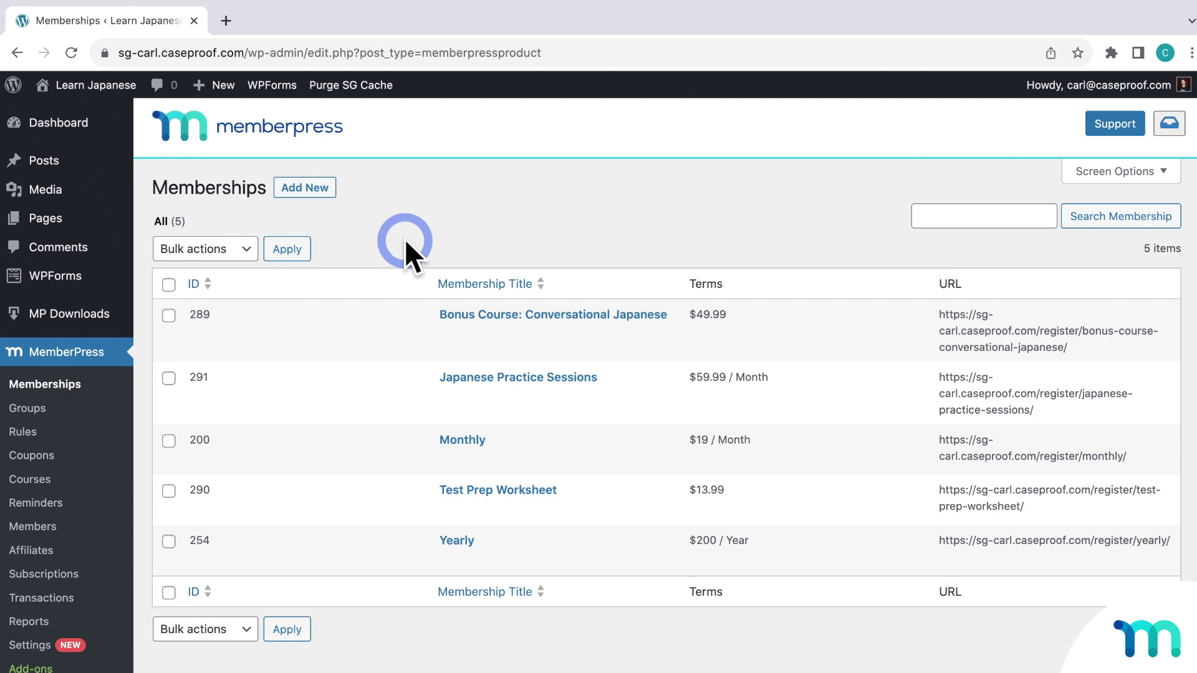
pyautogui.click(463, 438)
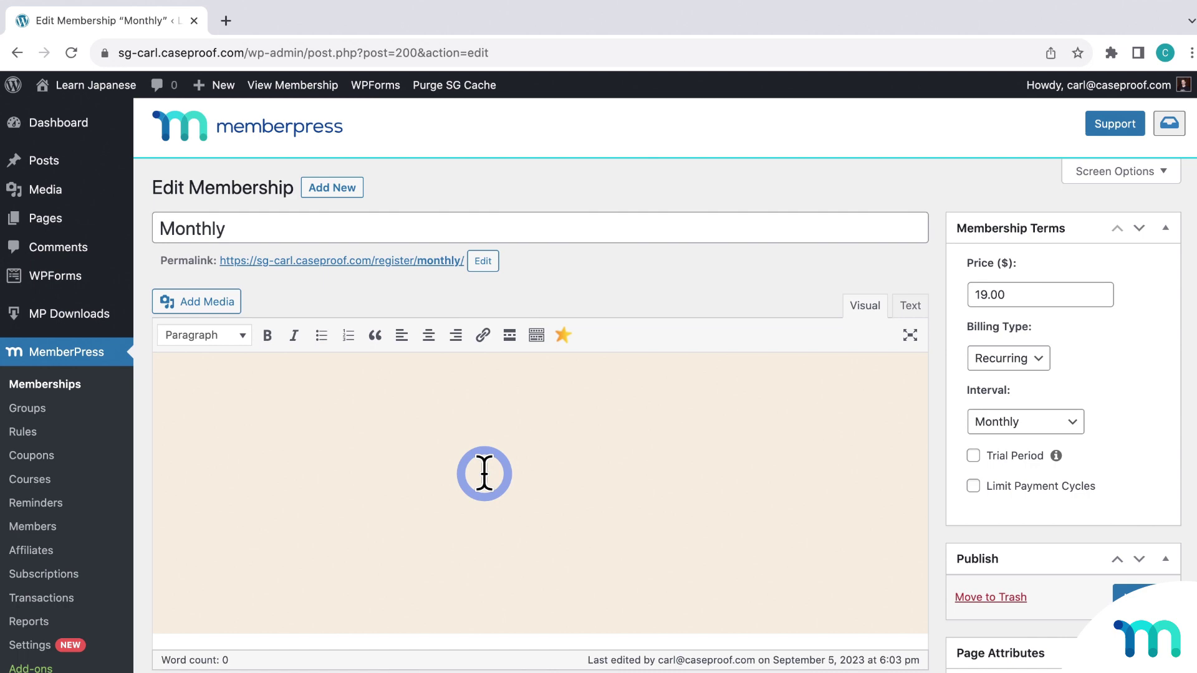
pyautogui.scroll(-10, 484, 474)
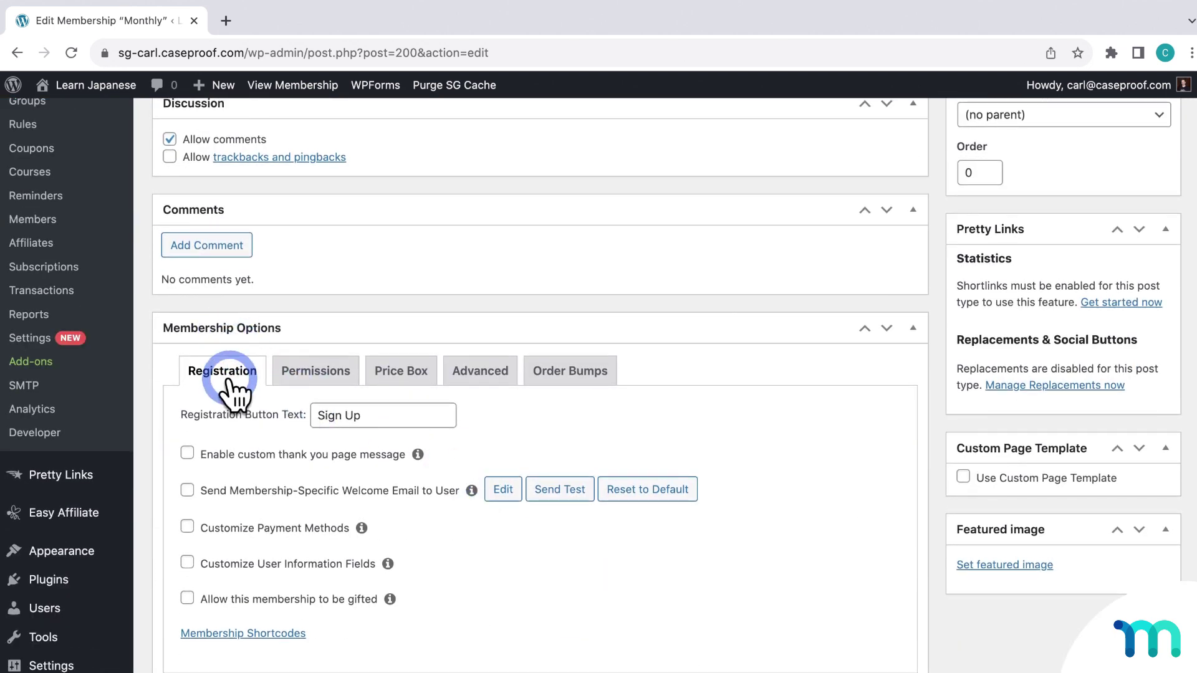
pyautogui.click(187, 599)
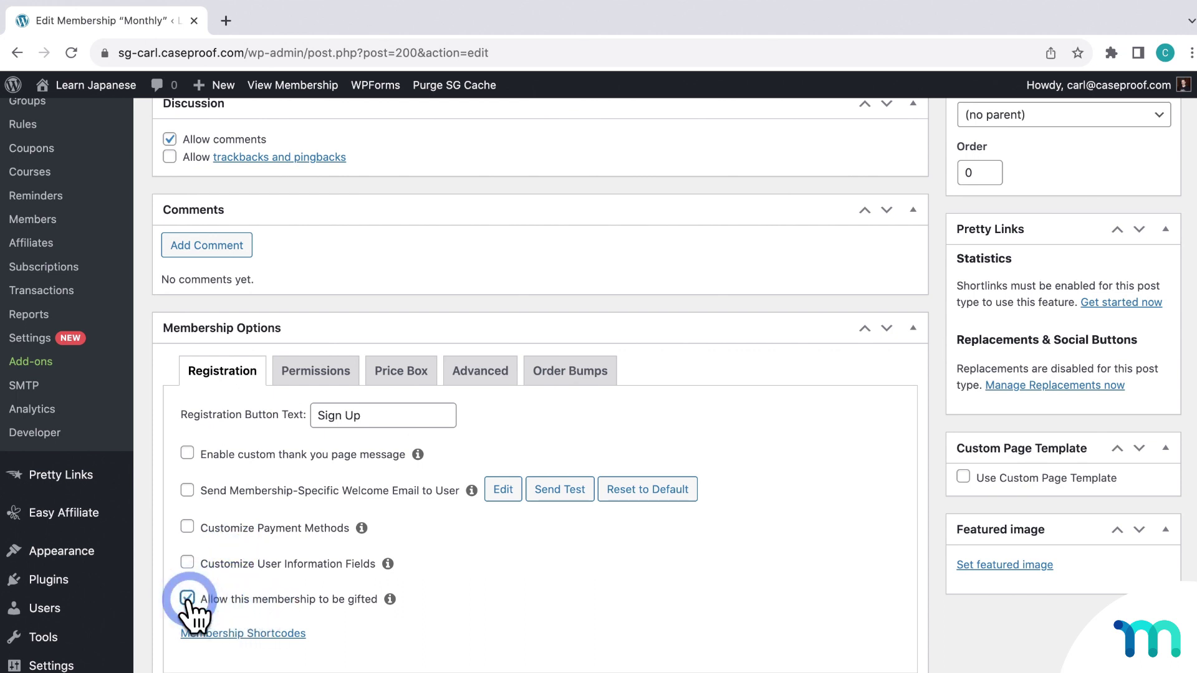
pyautogui.scroll(5, 820, 536)
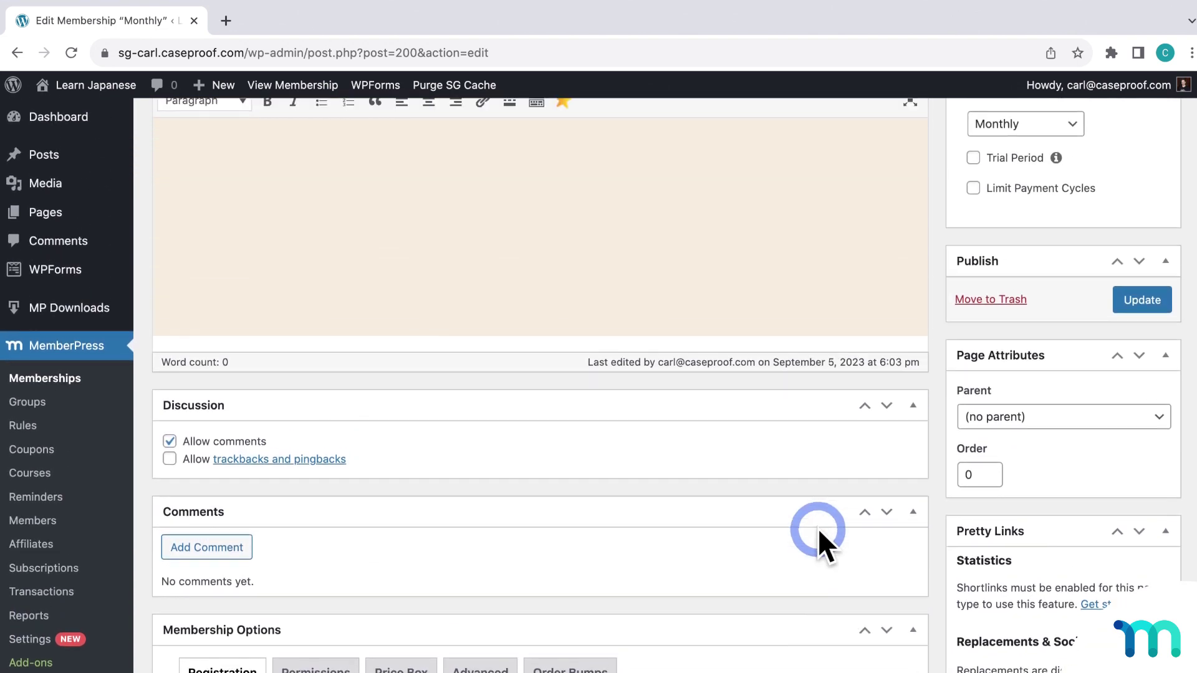
pyautogui.click(1140, 299)
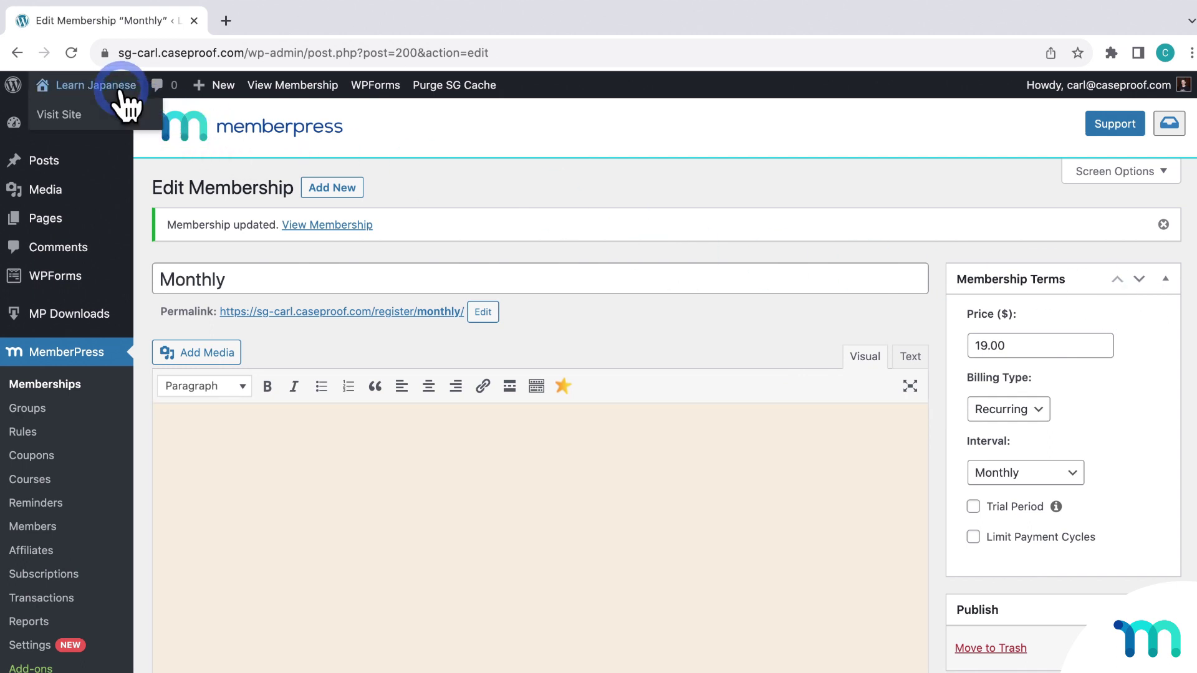
# Open the public site in an incognito window and go to the Monthly $19/month registration page
pyautogui.rightClick(111, 111)
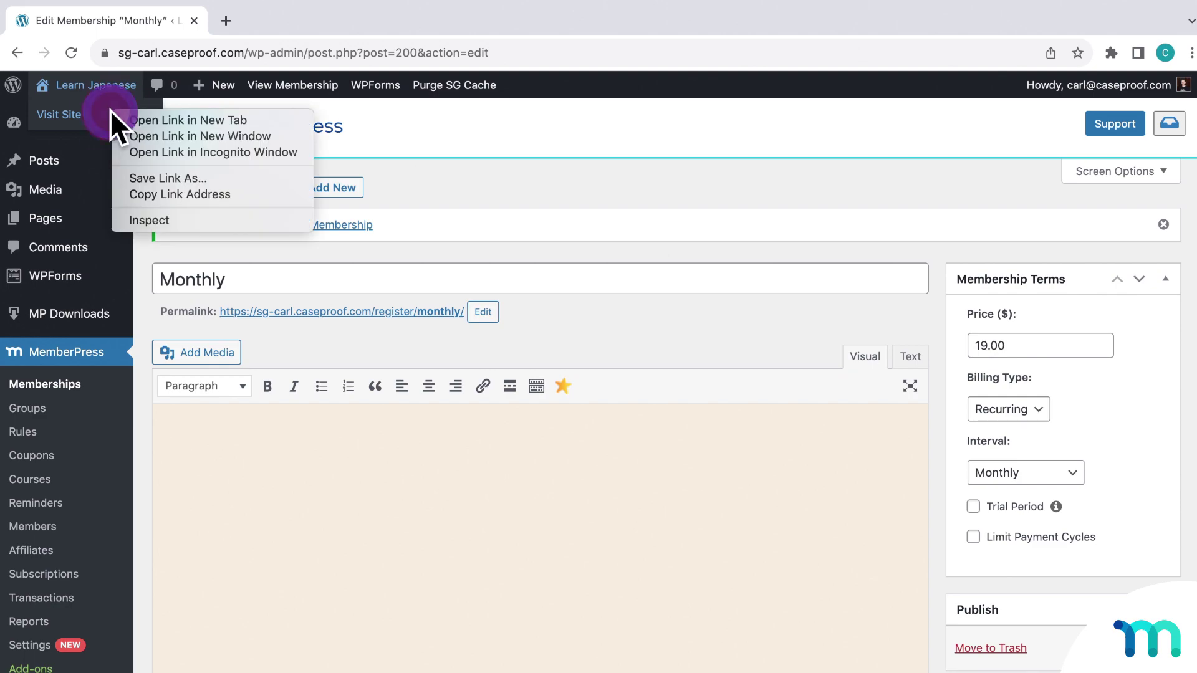
pyautogui.click(297, 152)
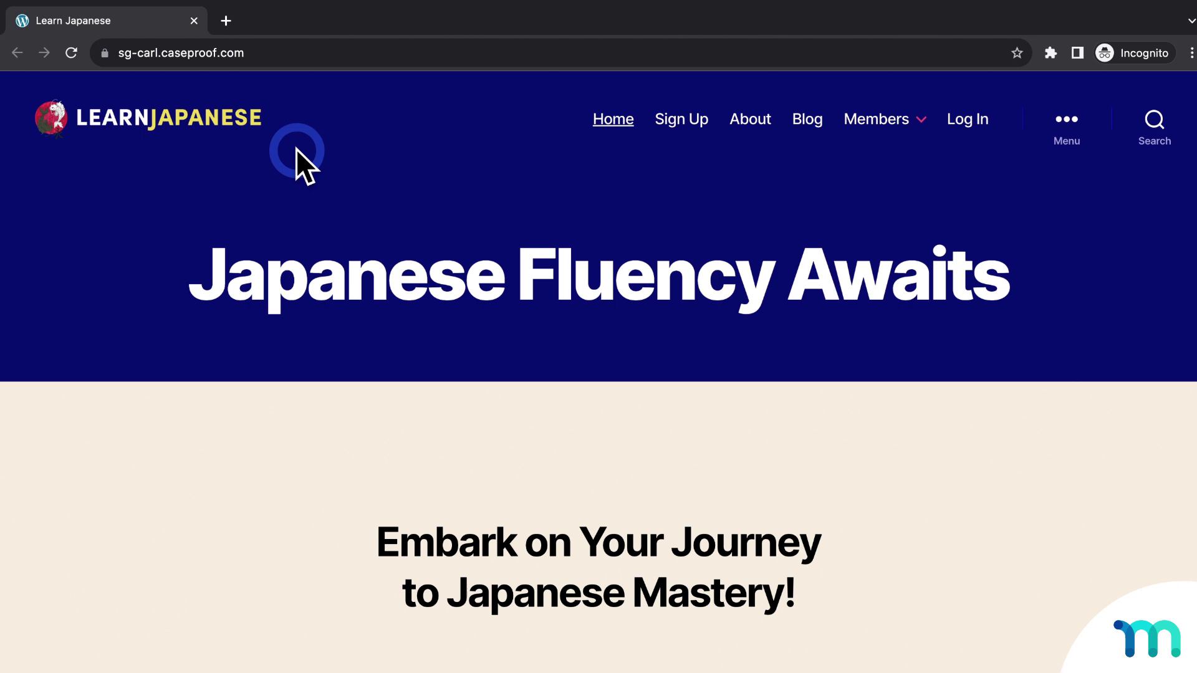
pyautogui.click(698, 125)
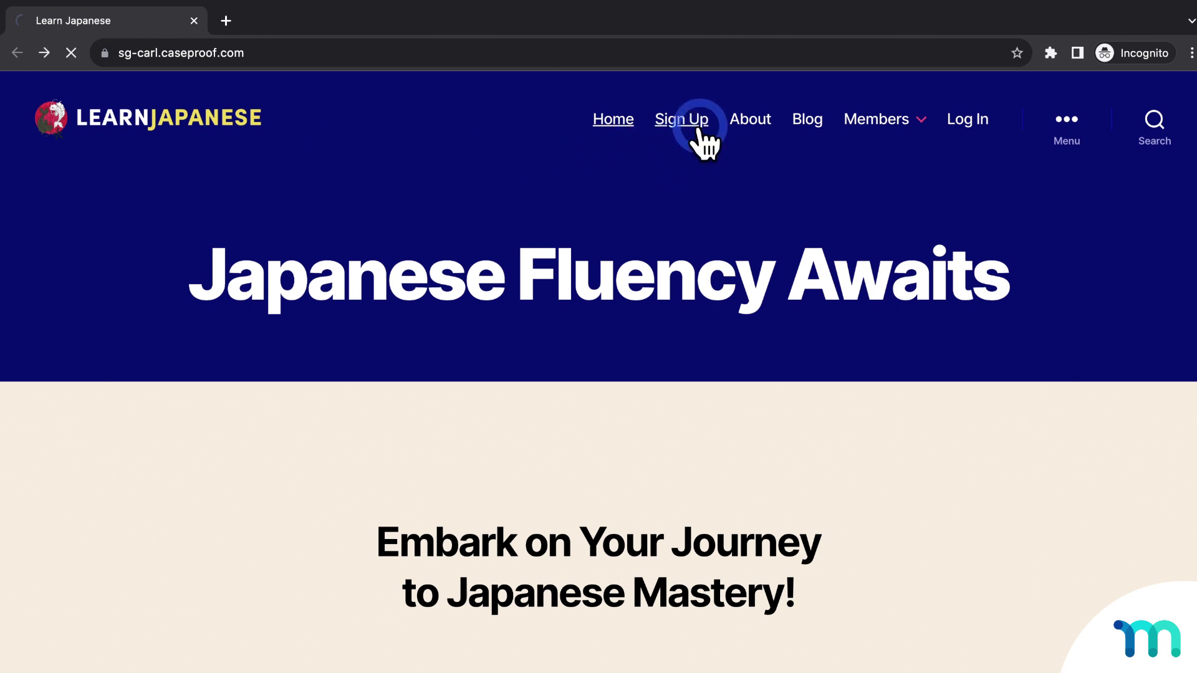
pyautogui.scroll(-1, 627, 201)
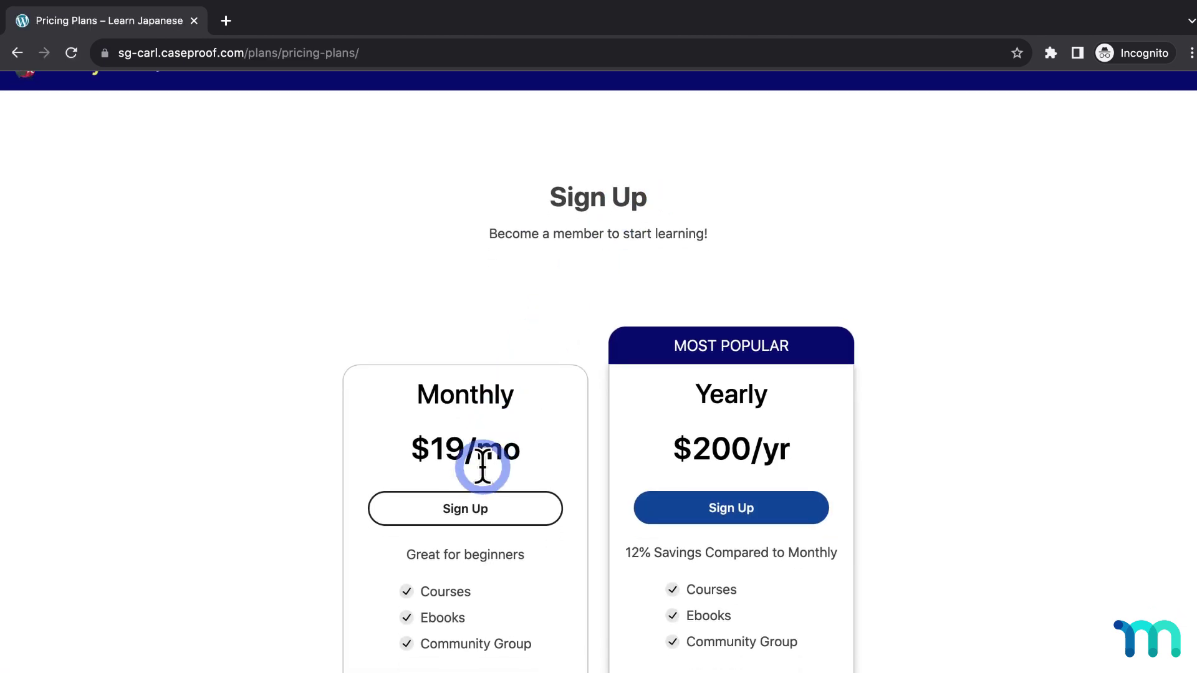
pyautogui.click(477, 508)
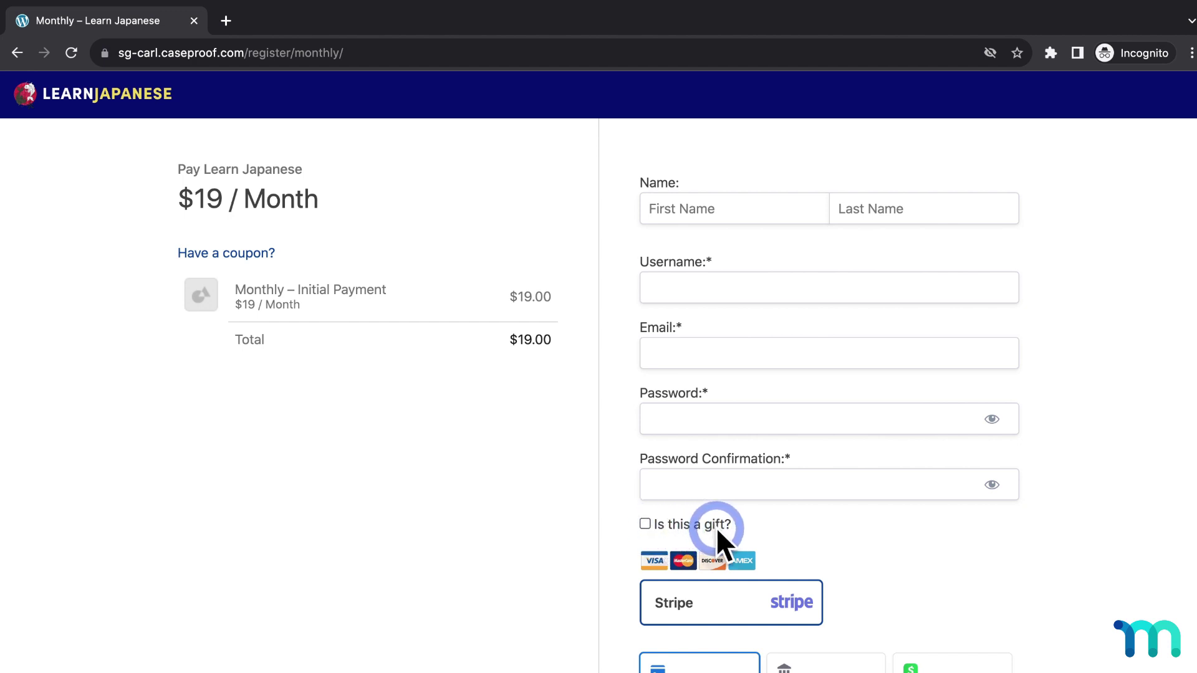
# Enter the buyer's first and last name, username, email address and matching password
pyautogui.click(773, 215)
pyautogui.write('Joe')
pyautogui.press('Tab')
pyautogui.write('Giver')
pyautogui.press('Tab')
pyautogui.write('joegiver')
pyautogui.press('Tab')
pyautogui.press('Tab')
pyautogui.write('•••••••')
pyautogui.press('Tab')
pyautogui.write('•••••••')
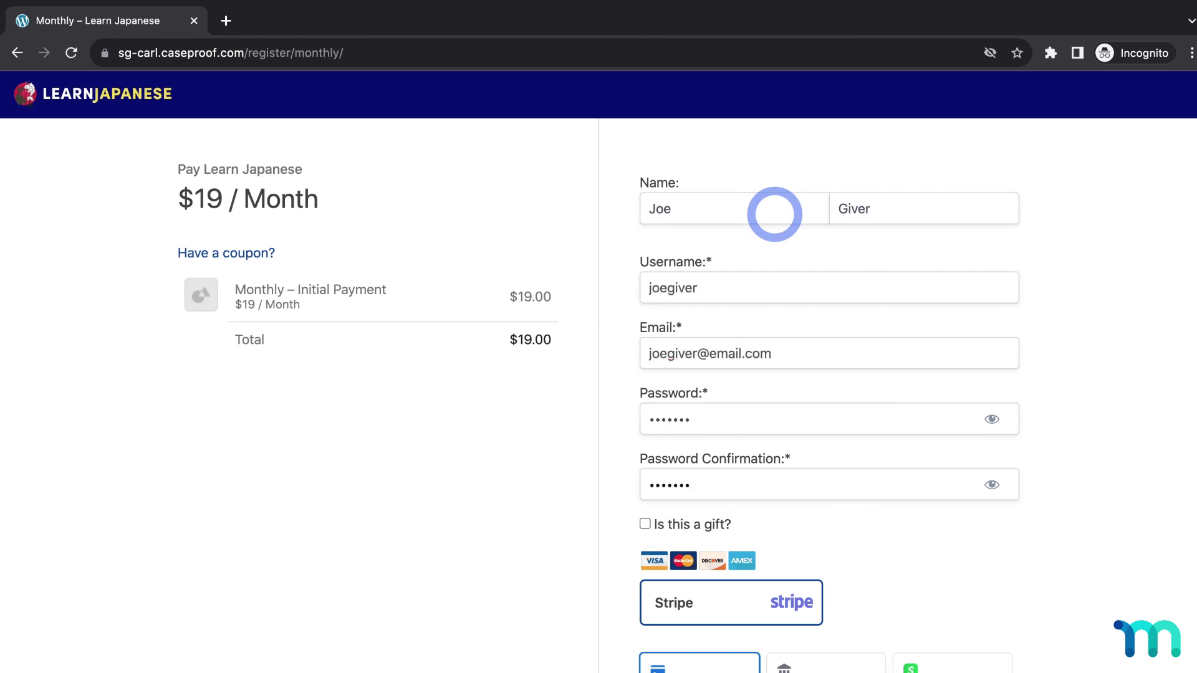
# Mark the purchase as a gift, enter the Stripe test card, expiry and billing ZIP, and submit
pyautogui.scroll(-4, 593, 338)
pyautogui.click(645, 286)
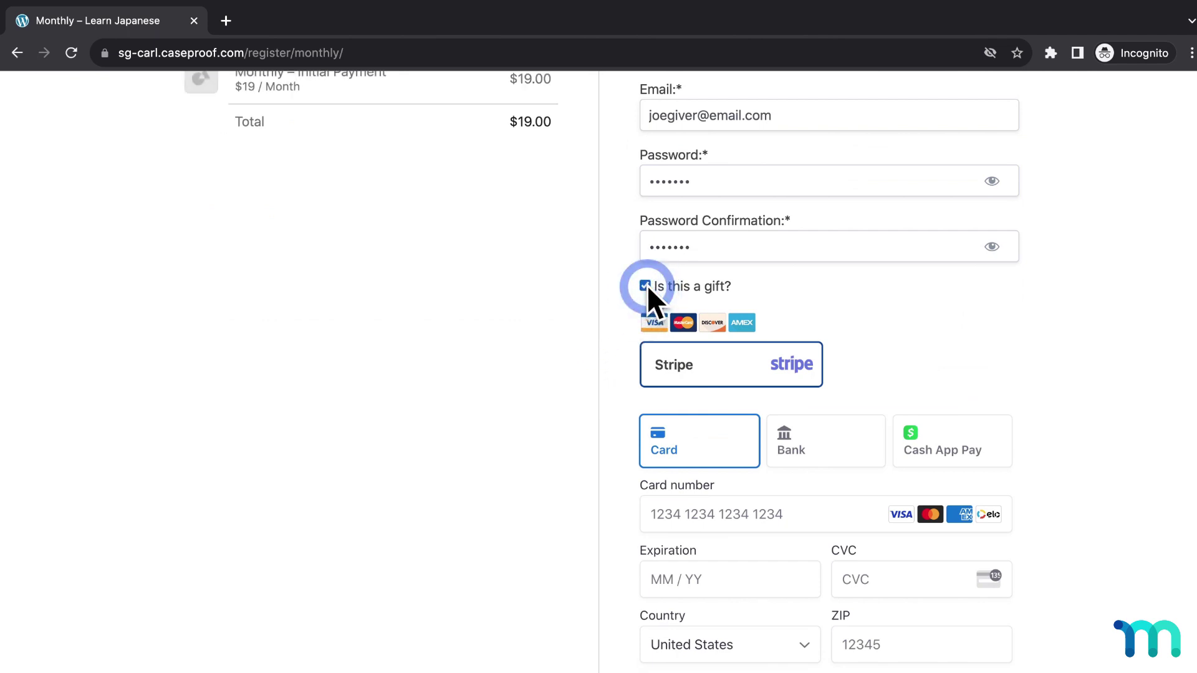
pyautogui.scroll(-3, 810, 293)
pyautogui.click(769, 335)
pyautogui.press('super+v')
pyautogui.write('1125111')
pyautogui.click(876, 471)
pyautogui.write('90210')
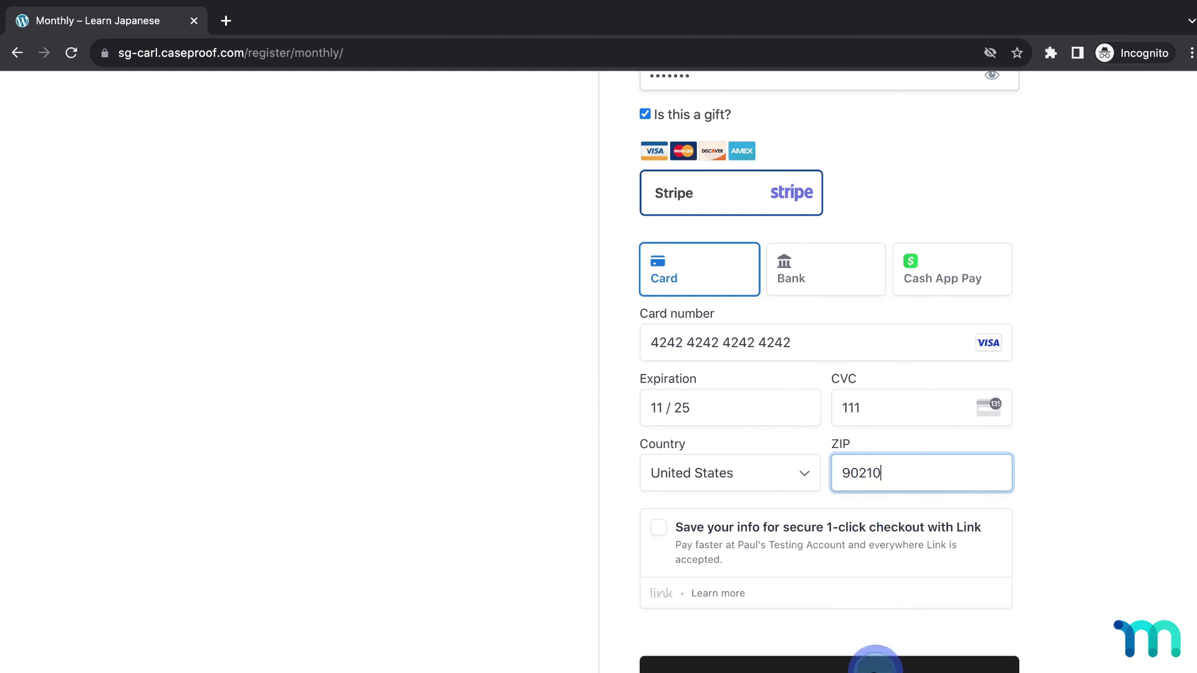
pyautogui.click(875, 662)
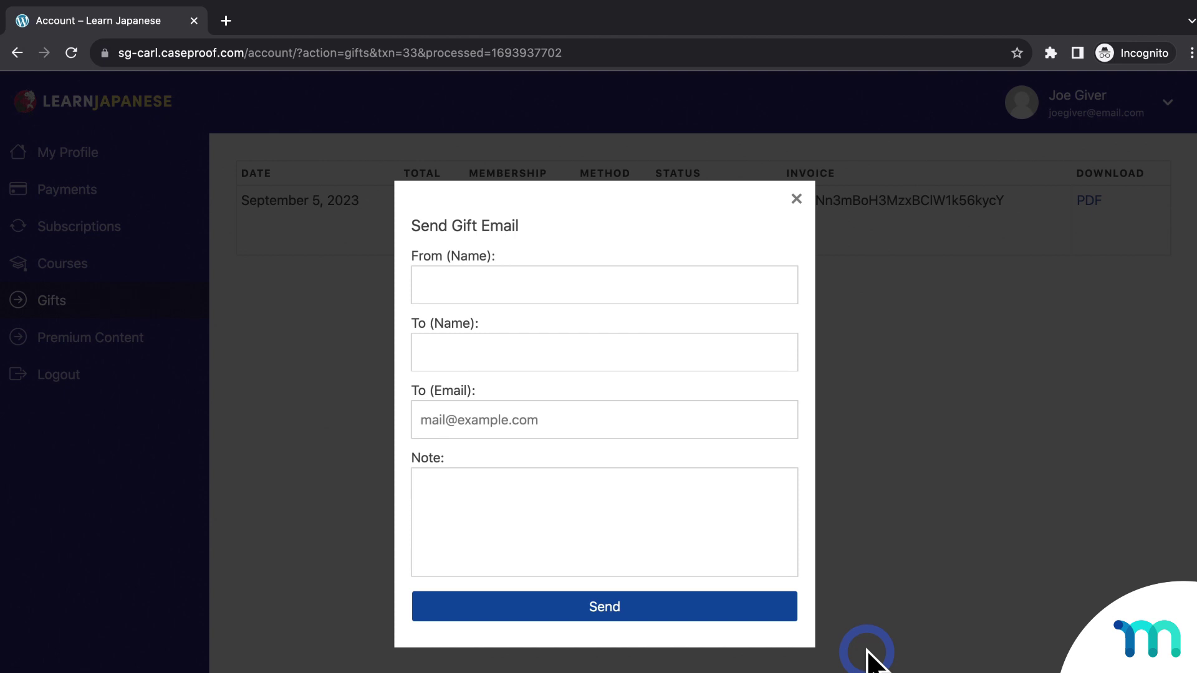
# Fill in sender name, recipient name and email, add the note 'Here ya go buddy!', and send
pyautogui.click(727, 279)
pyautogui.write('Joe ')
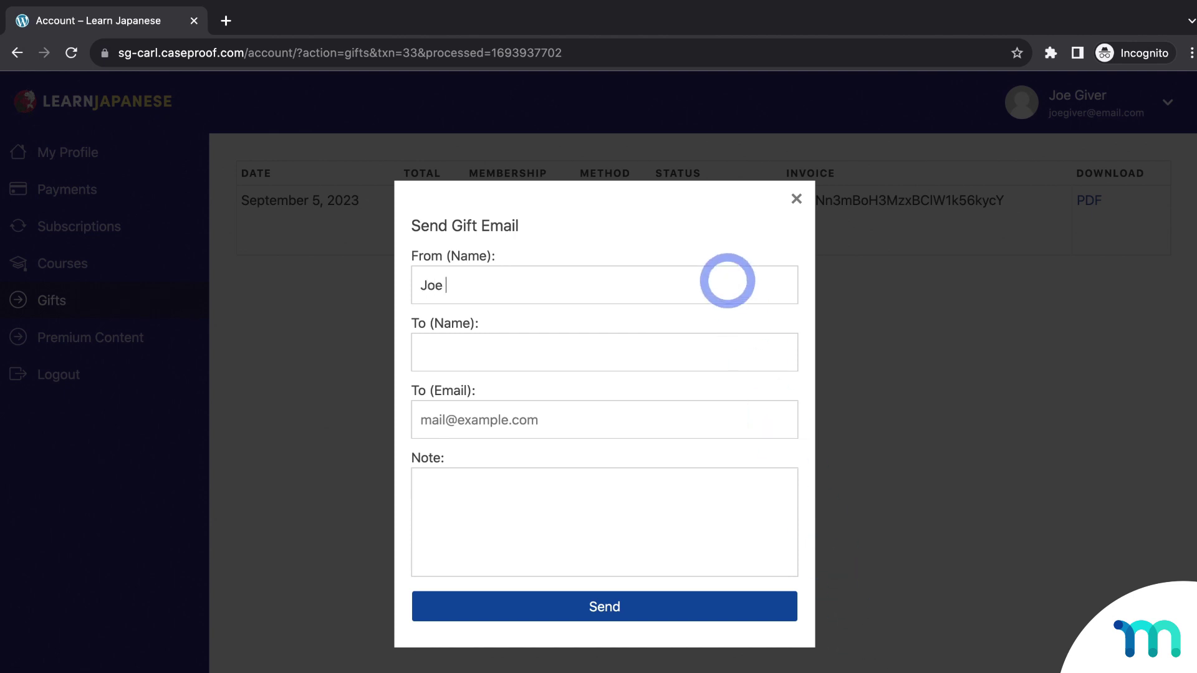
pyautogui.write('Giftgiver')
pyautogui.press('Tab')
pyautogui.write('My Dear Friend')
pyautogui.press('Tab')
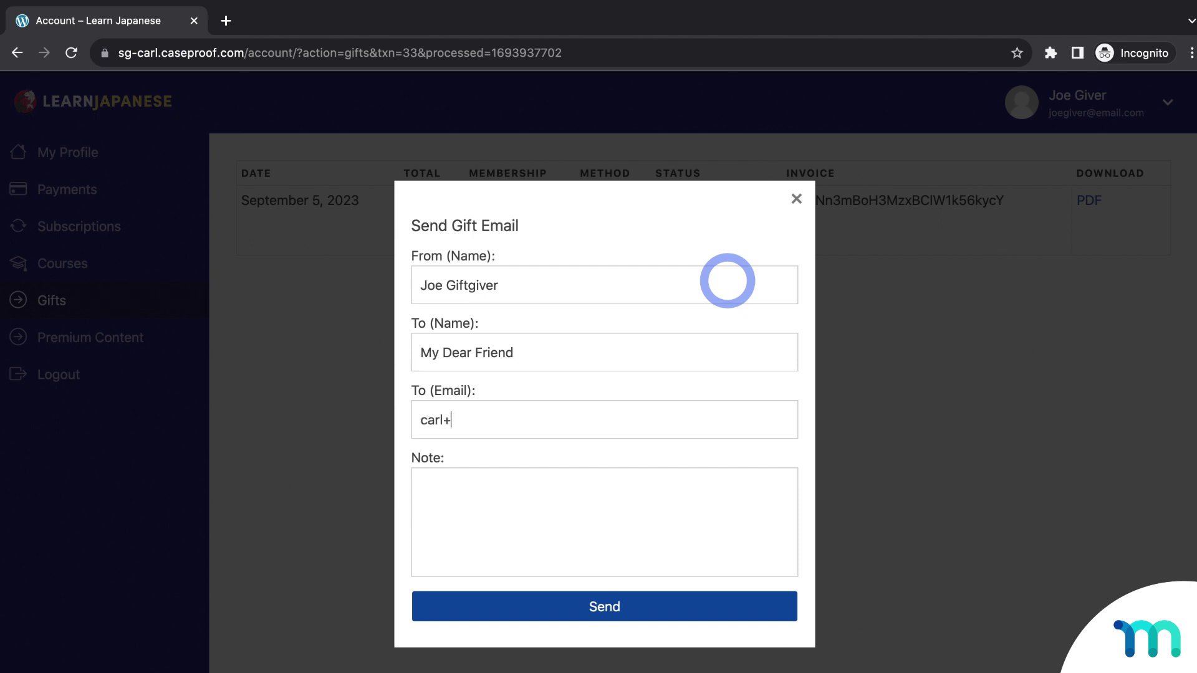
pyautogui.press('Tab')
pyautogui.write('Here ya go')
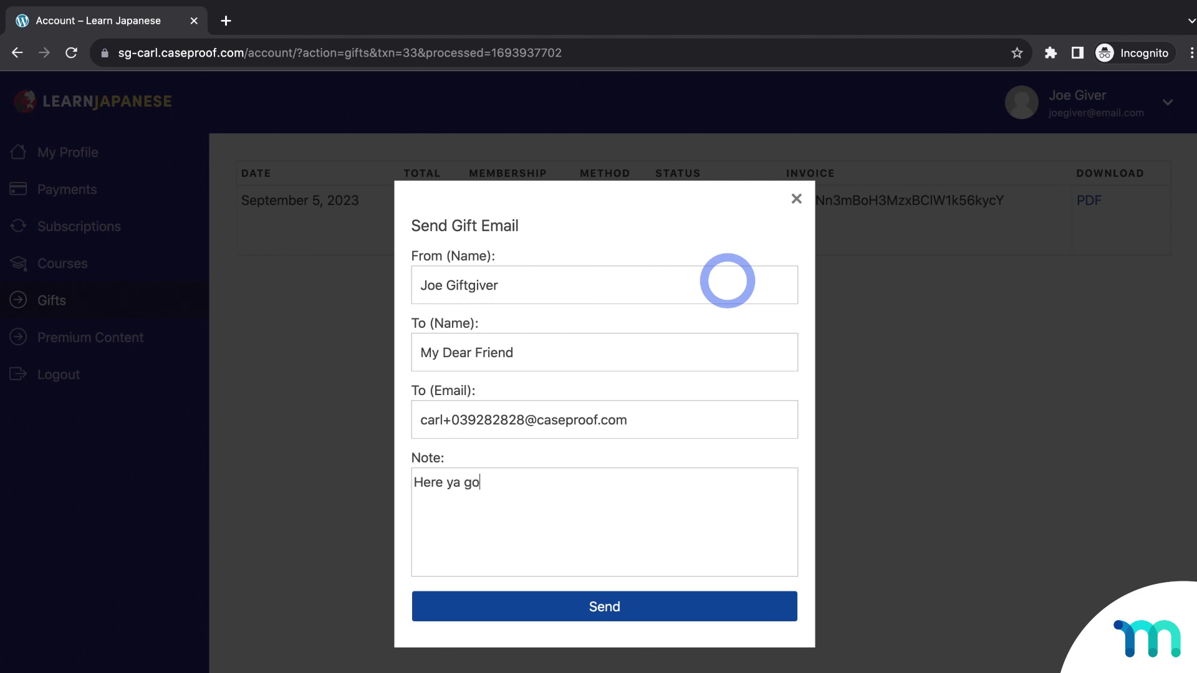
pyautogui.write(' buddy!')
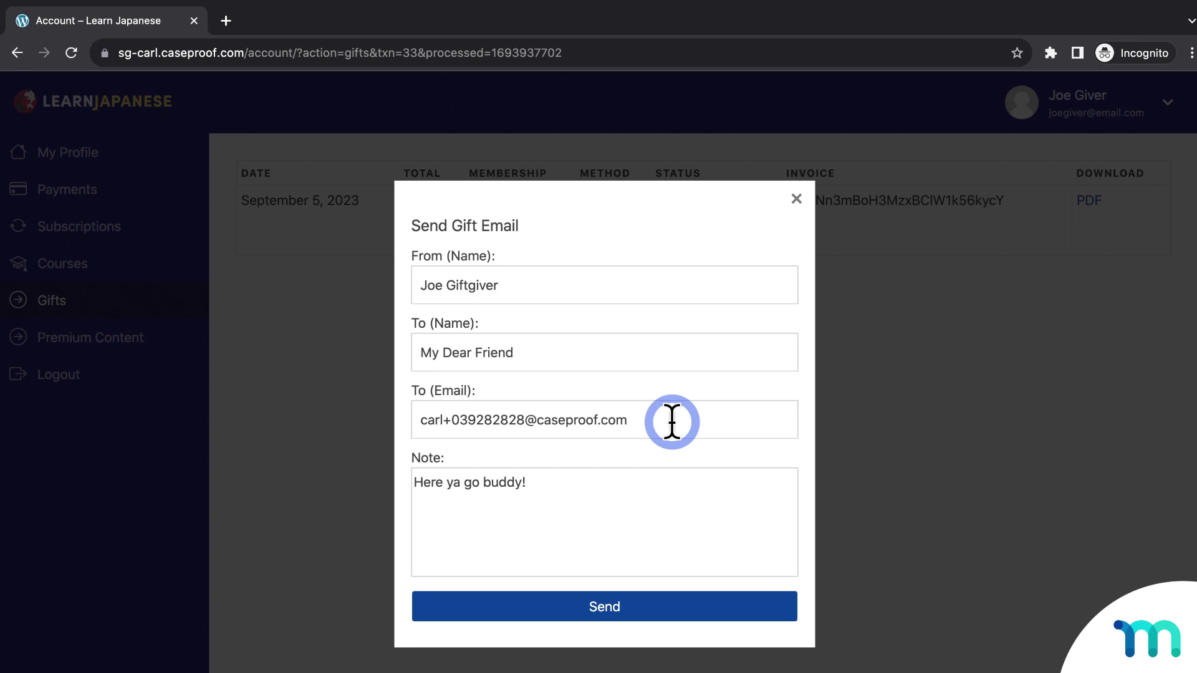
pyautogui.click(641, 602)
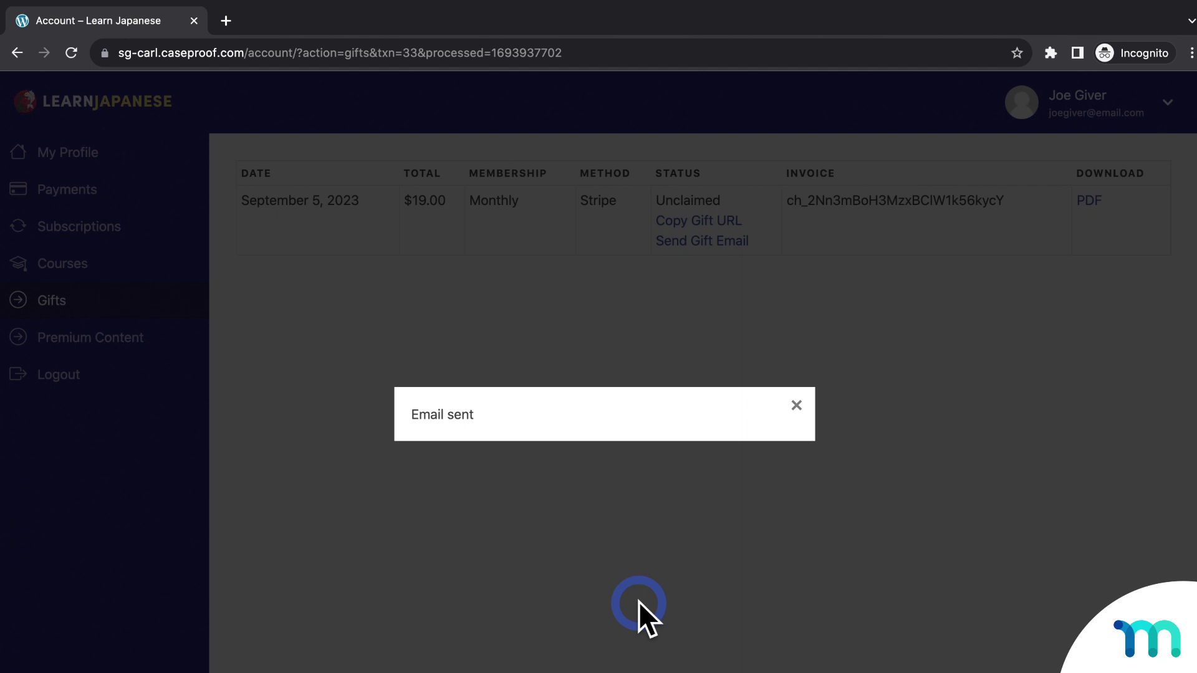
# Close the 'Email sent' popups and copy the Monthly gift link to the clipboard
pyautogui.click(801, 404)
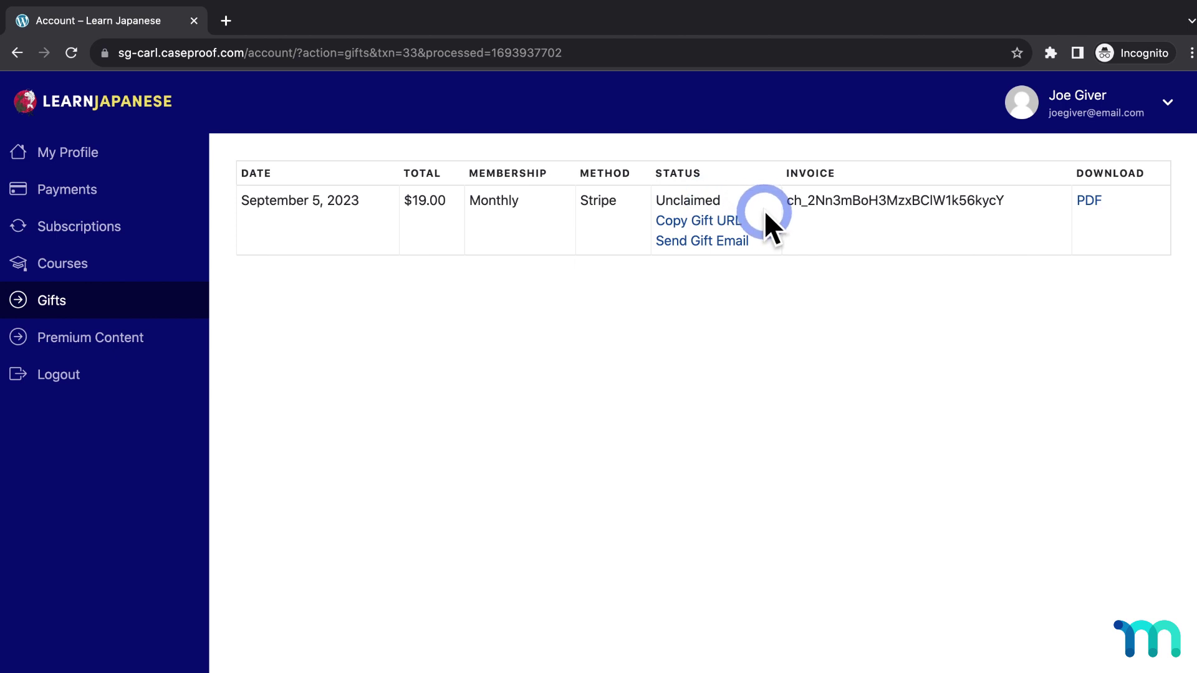
pyautogui.click(734, 226)
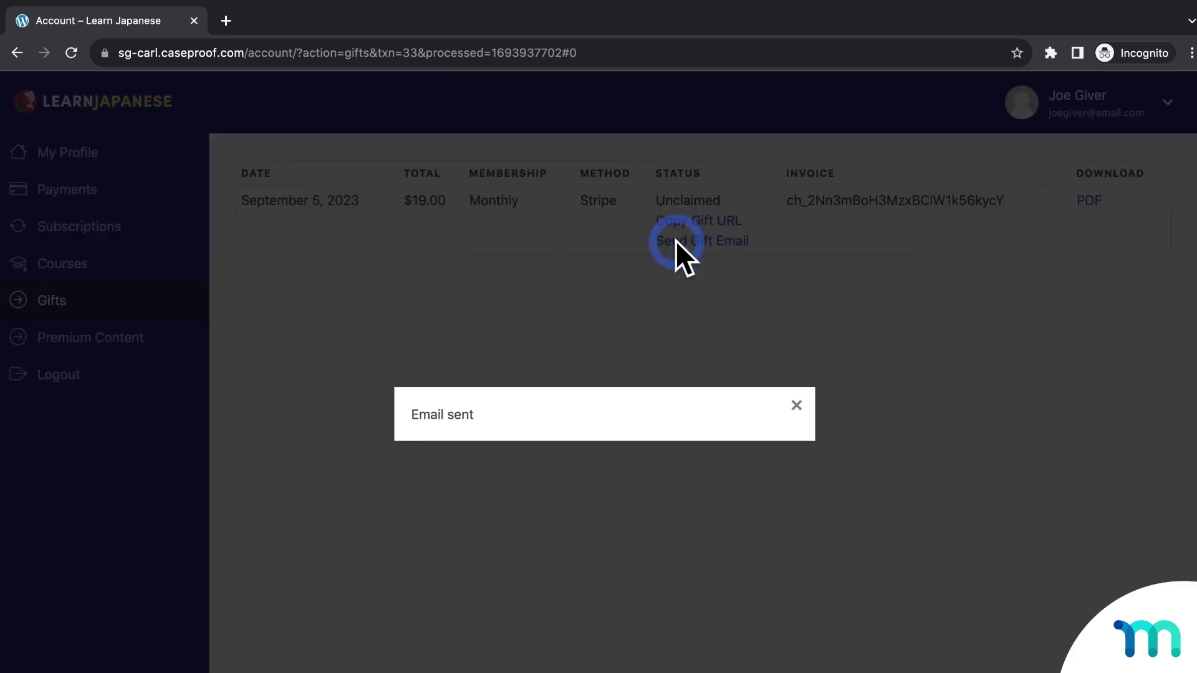
pyautogui.click(797, 406)
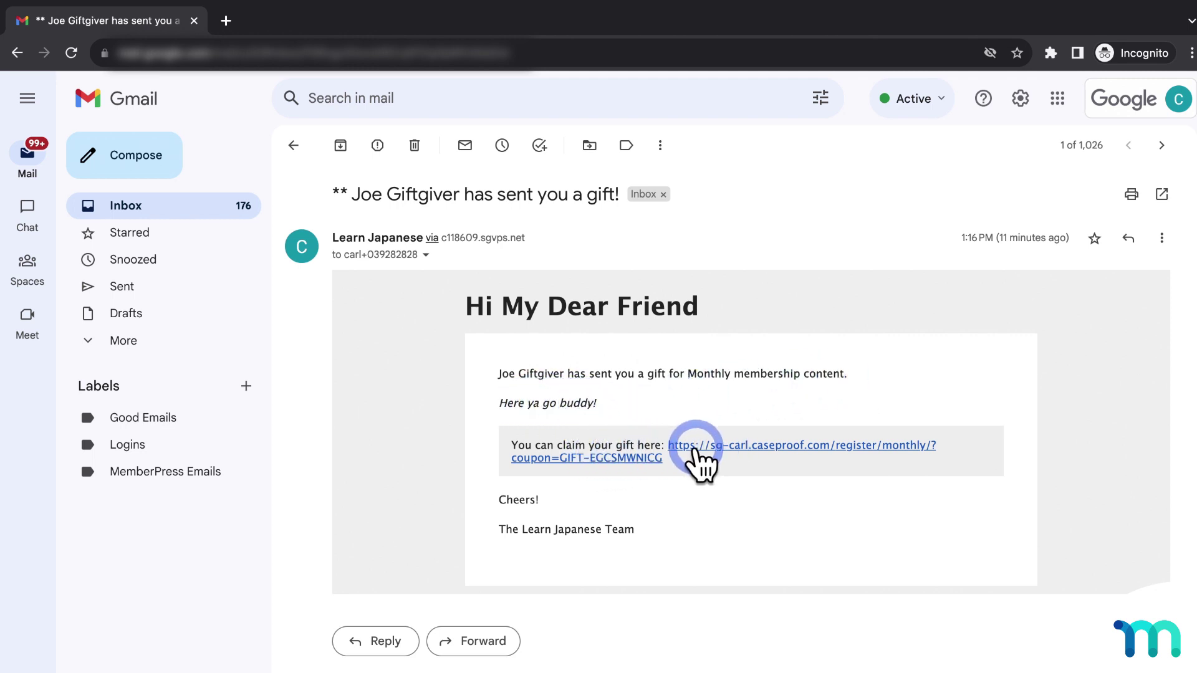
# Follow the 'You can claim your gift here' link in the Gmail gift email
pyautogui.click(798, 445)
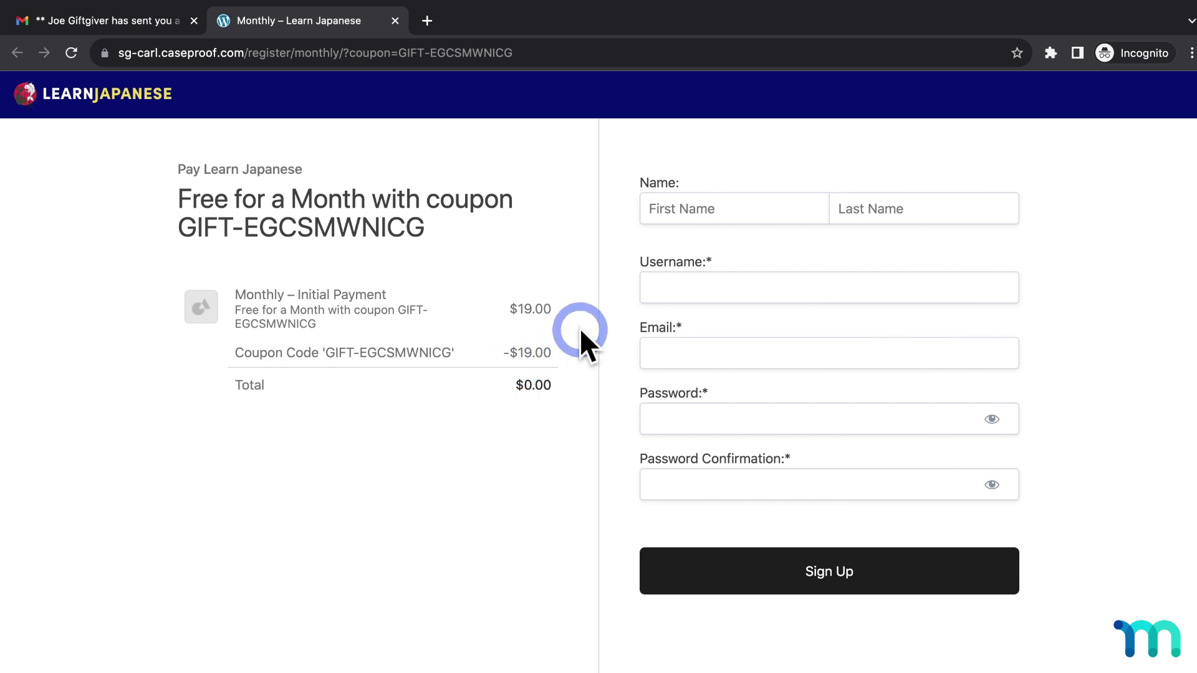
# Enter the recipient's first and last name, username and email address on the registration form
pyautogui.click(769, 216)
pyautogui.write('Jane')
pyautogui.press('Tab')
pyautogui.write('Getter')
pyautogui.press('Tab')
pyautogui.write('janegiftgetter')
pyautogui.press('Tab')
# Set the recipient's password, submit the $0.00 Monthly sign-up, and open their account Profile
pyautogui.press('Tab')
pyautogui.write('•••••••')
pyautogui.press('Tab')
pyautogui.write('•••••••')
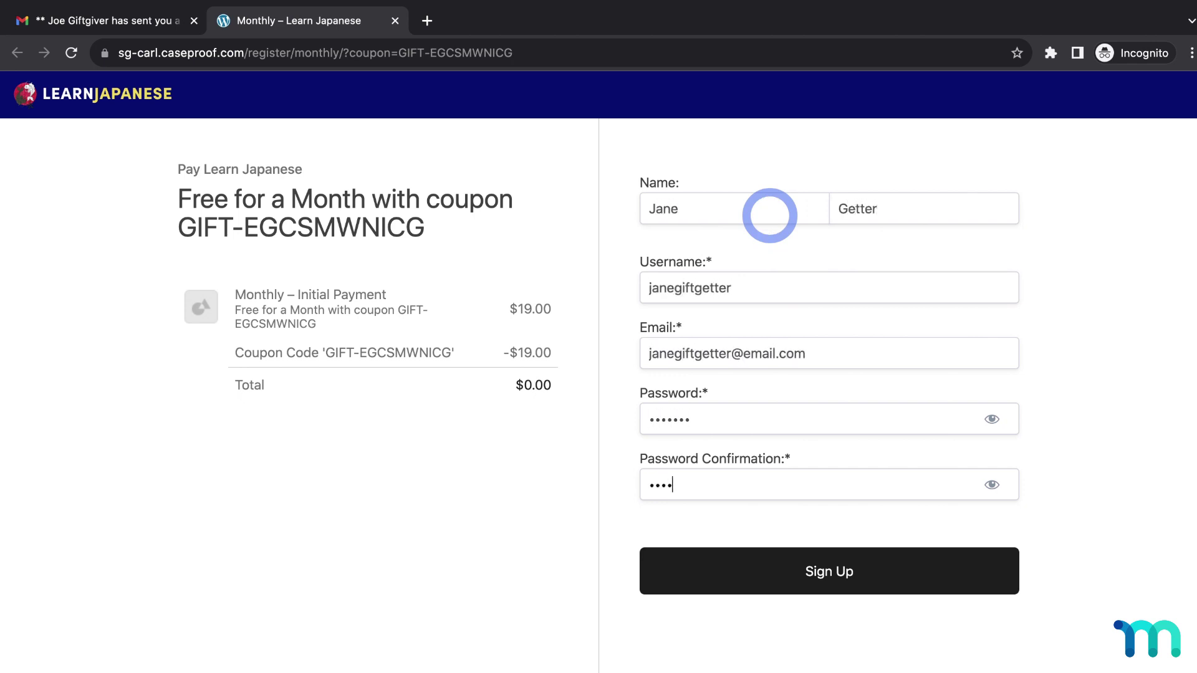
pyautogui.click(827, 569)
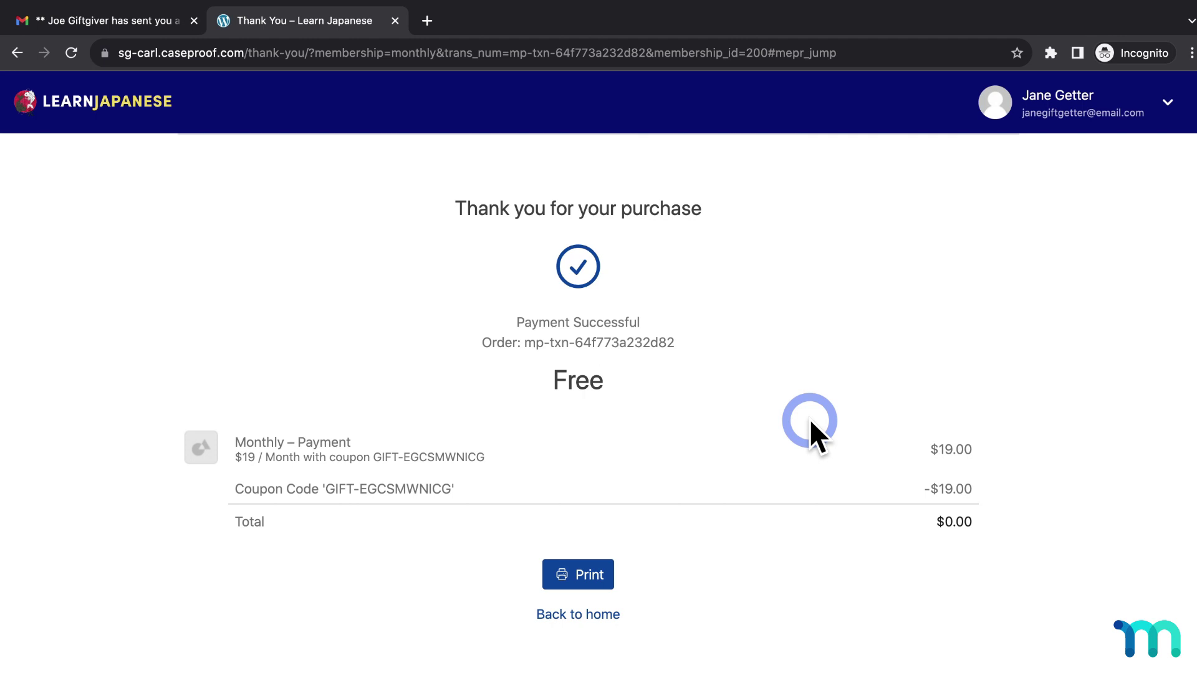
pyautogui.click(1131, 119)
pyautogui.click(1088, 154)
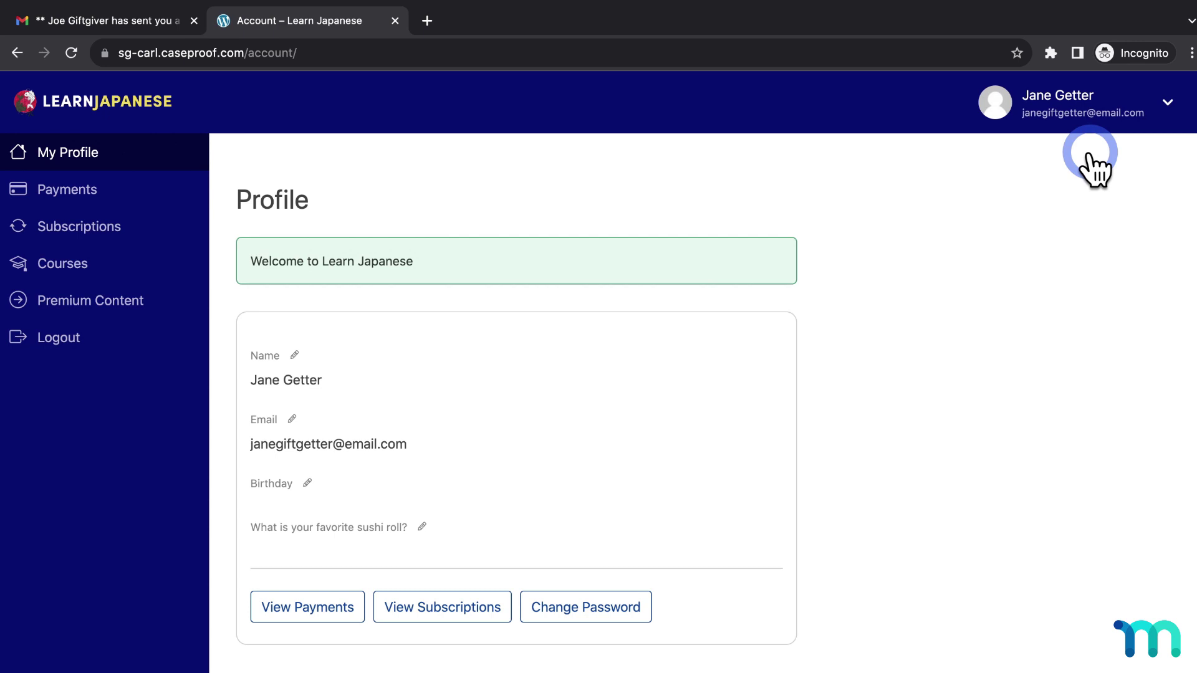
# Open Payments to see the Complete, Free Monthly payment dated September 5, 2023
pyautogui.click(133, 200)
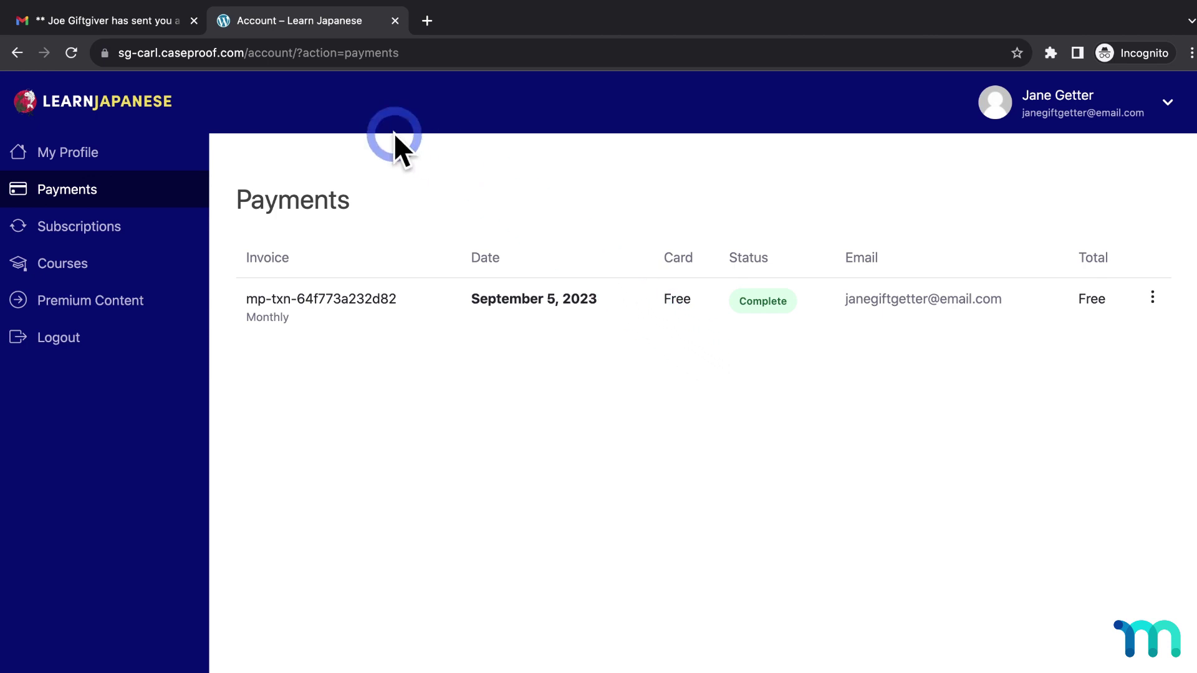
# View the member's Courses page, then close the course and Gmail tabs to return to admin Settings
pyautogui.click(145, 99)
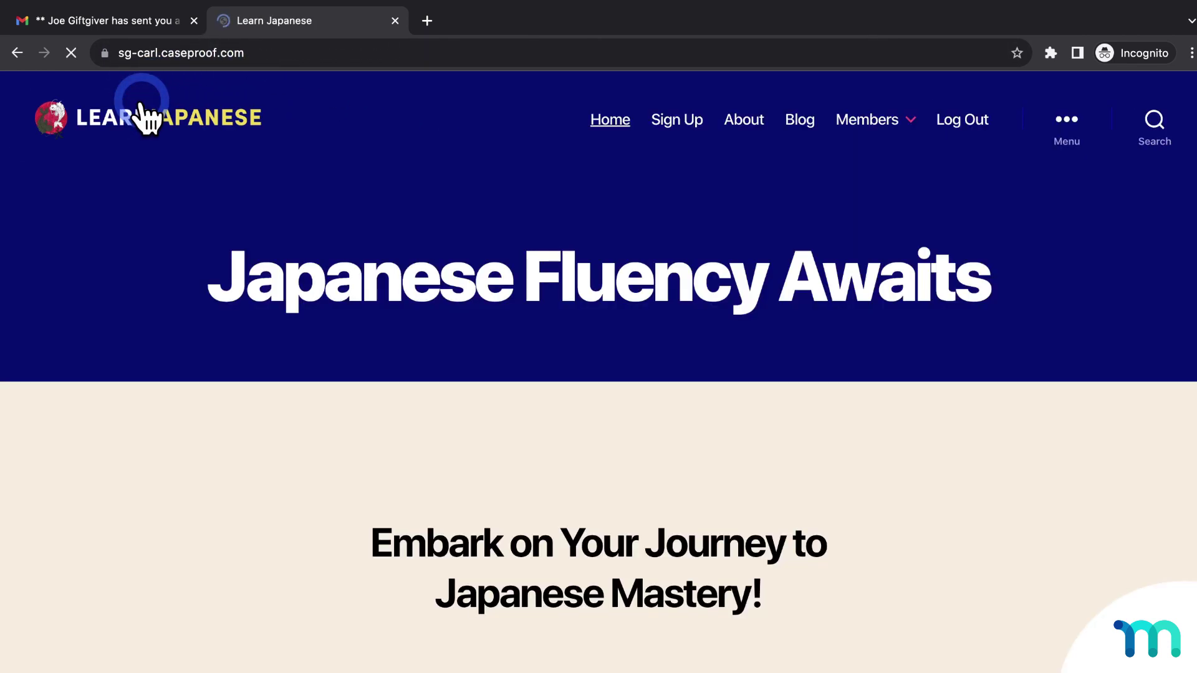
pyautogui.moveTo(846, 122)
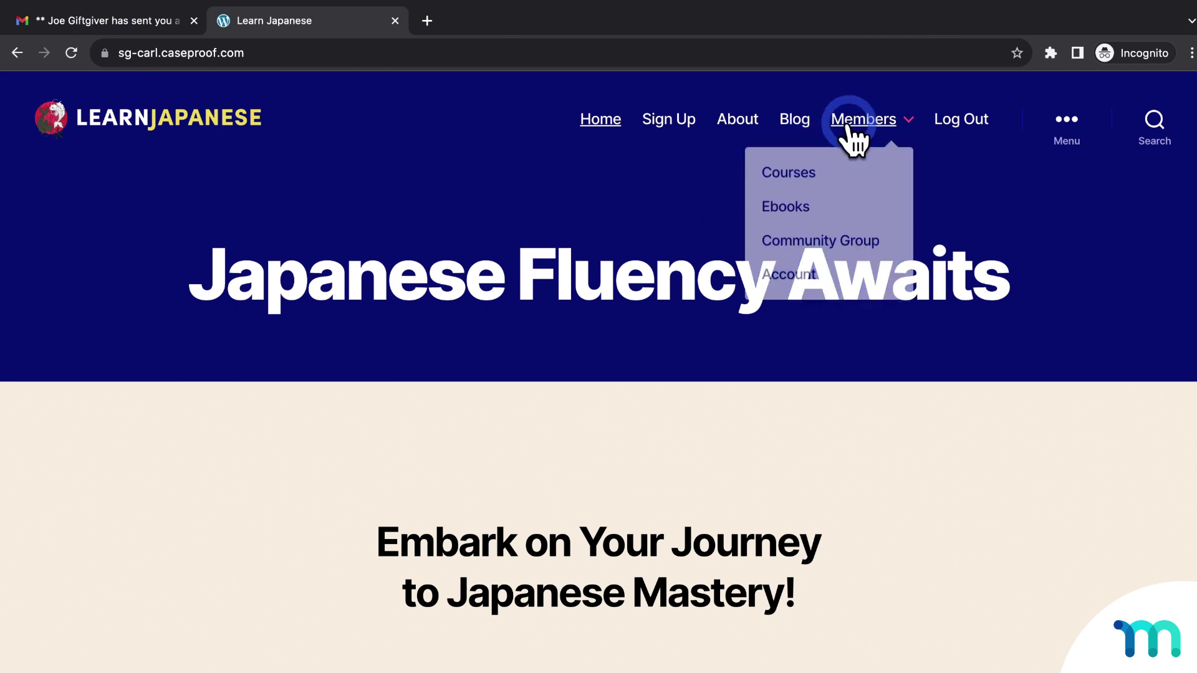
pyautogui.click(800, 174)
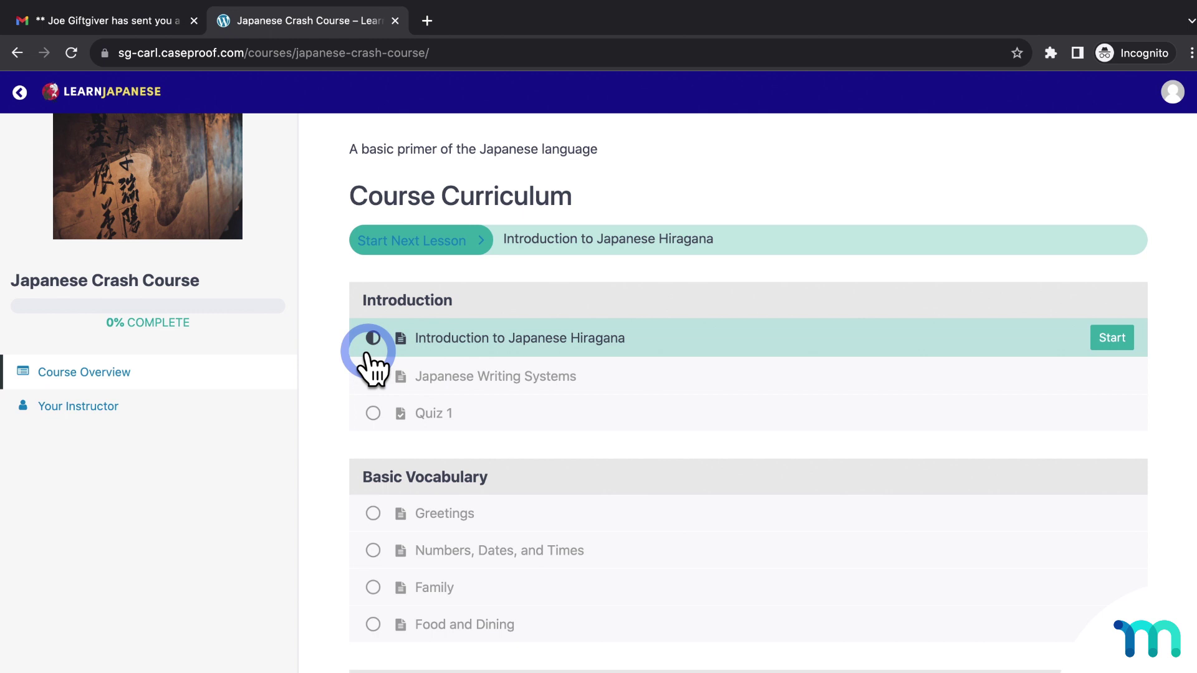
pyautogui.click(393, 21)
pyautogui.click(193, 21)
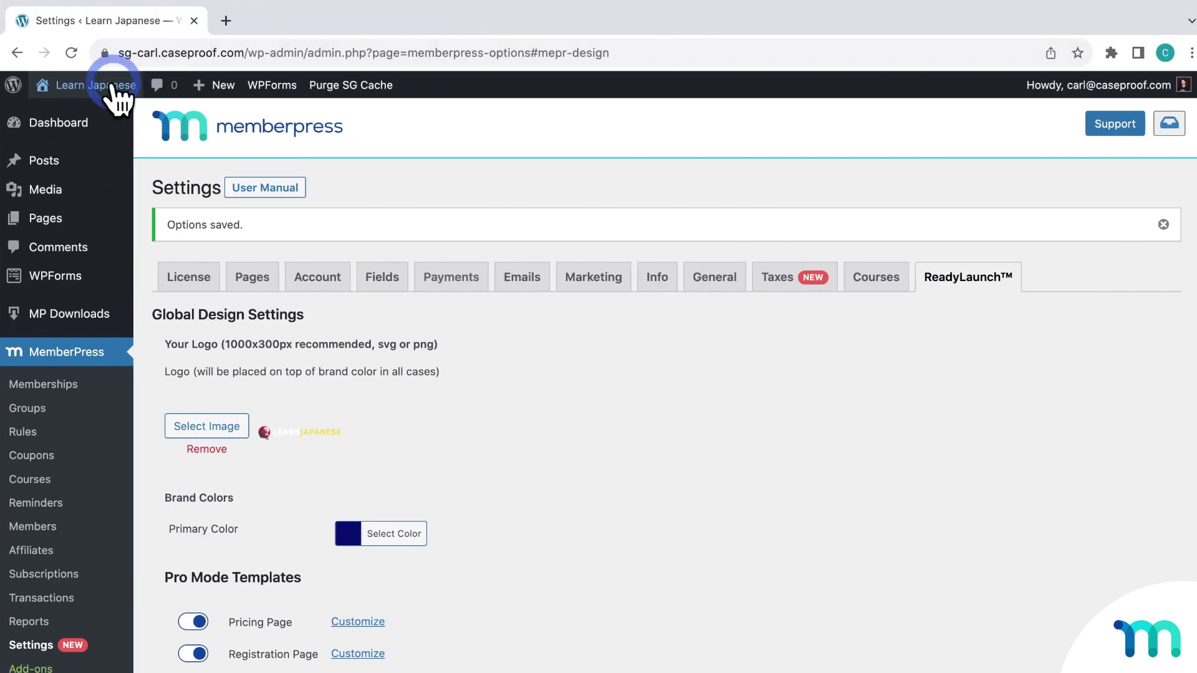
# Open the Learn Japanese site from the admin bar in an incognito window
pyautogui.moveTo(43, 93)
pyautogui.click(102, 110)
pyautogui.click(162, 147)
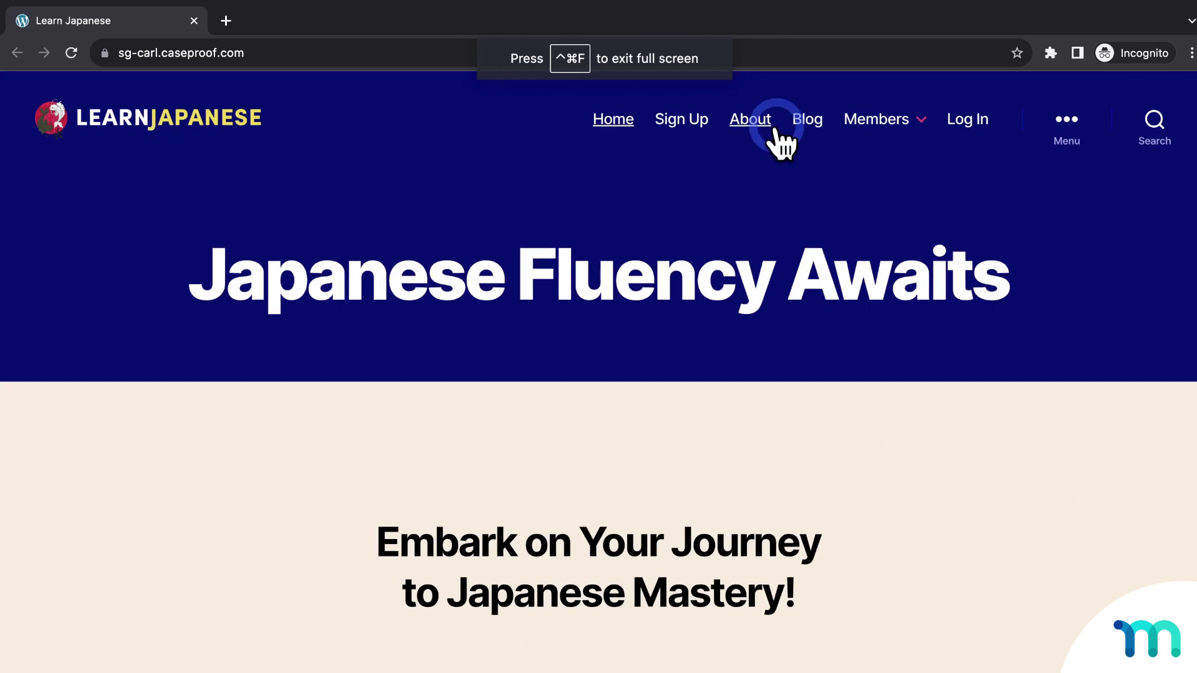
# Log in to the site with the gift giver's username and password
pyautogui.click(970, 119)
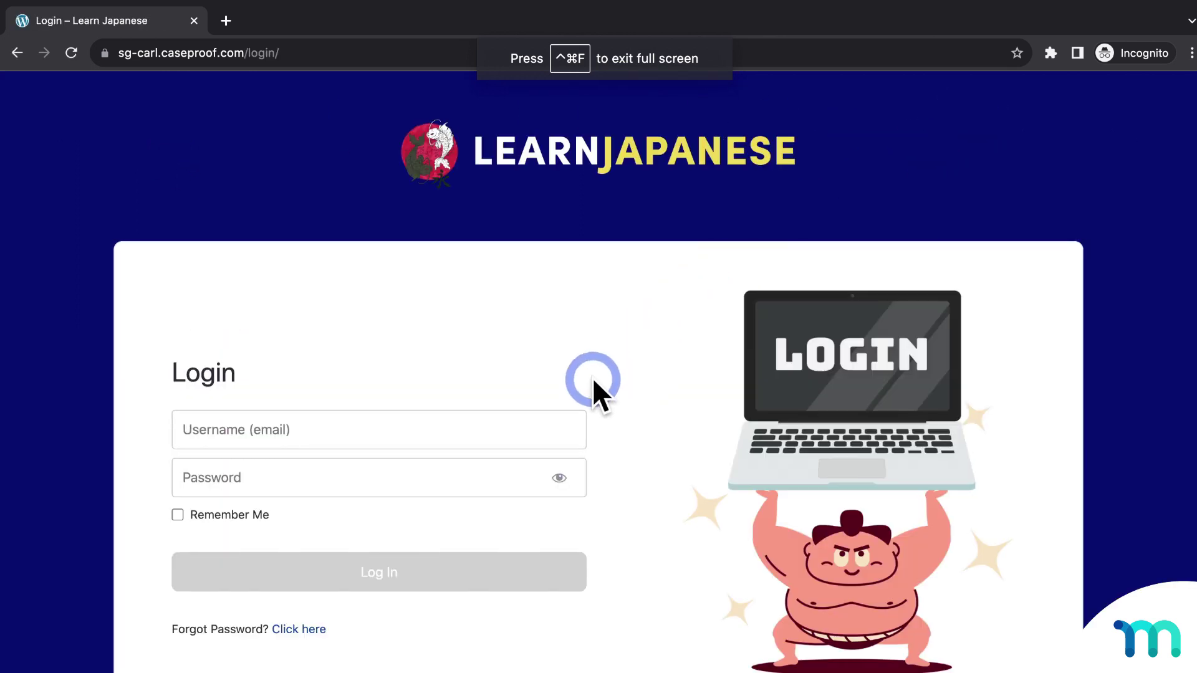
pyautogui.click(557, 421)
pyautogui.write('joegiver')
pyautogui.press('Tab')
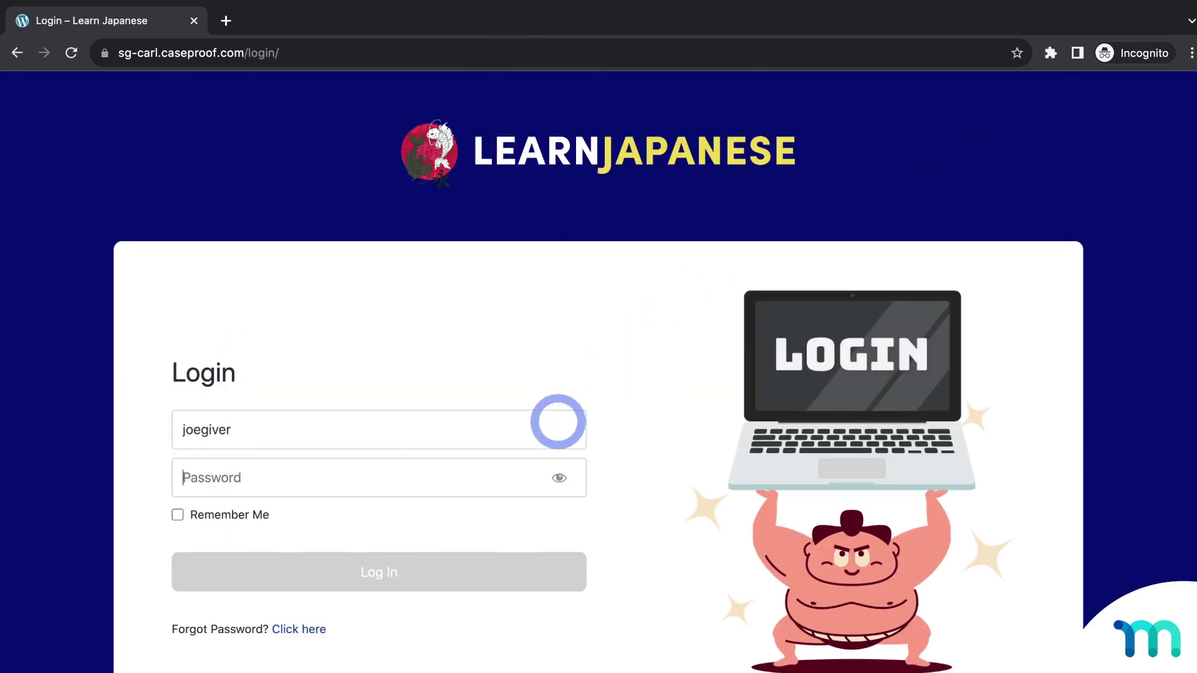
pyautogui.write('••••••••')
pyautogui.press('Return')
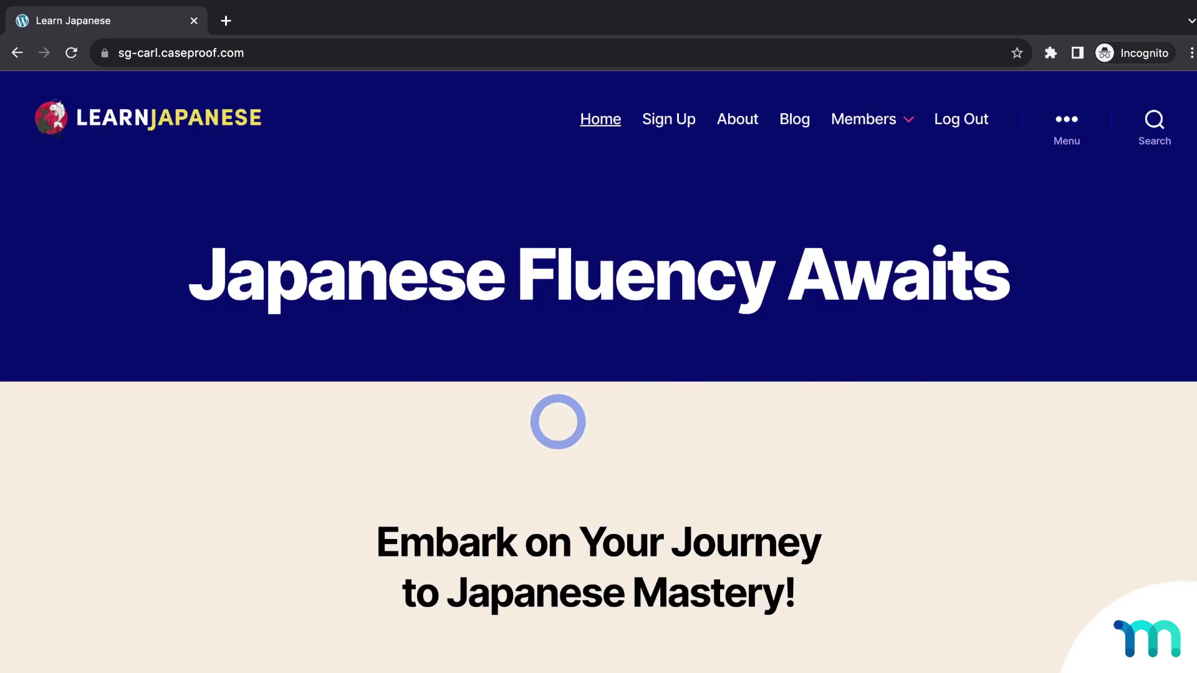
# Verify the Monthly gift shows Claimed on the giver's Account > Gifts page, then close the incognito window
pyautogui.moveTo(906, 122)
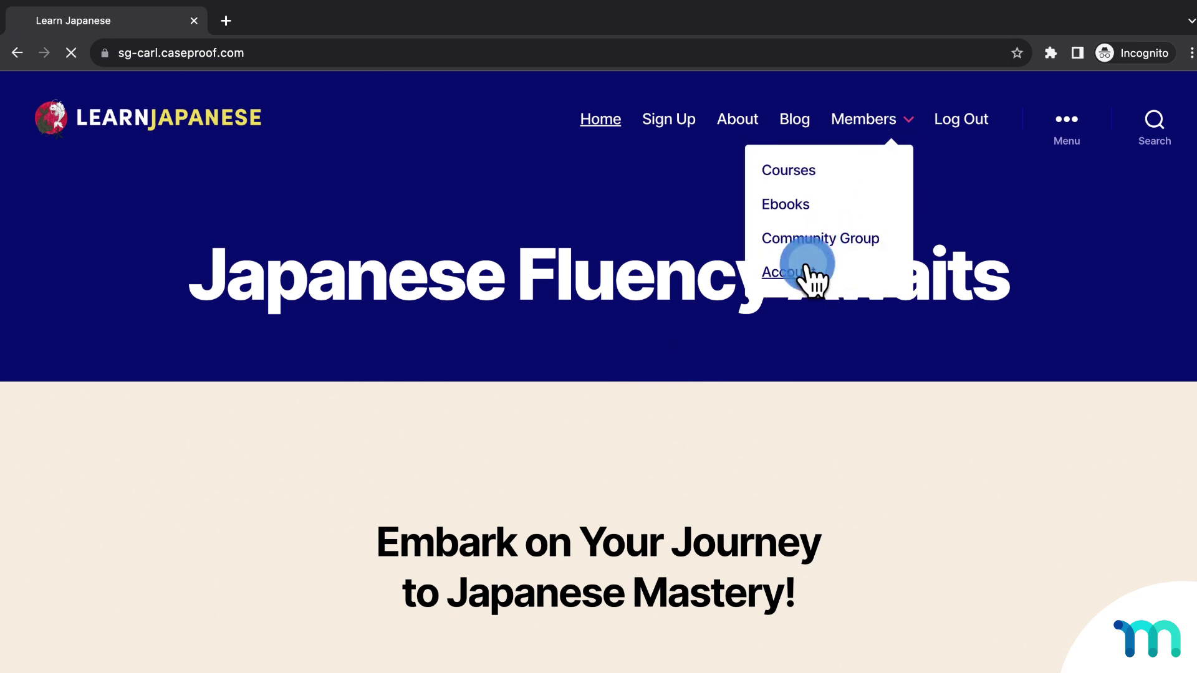
pyautogui.click(809, 274)
pyautogui.click(141, 301)
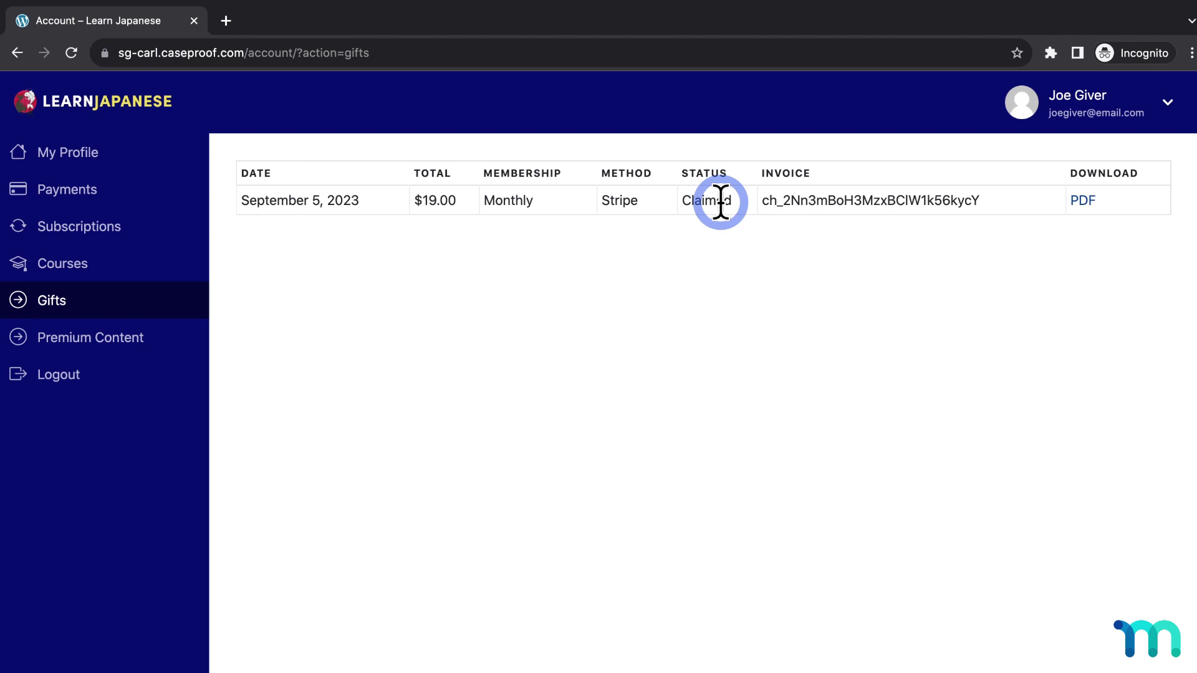
pyautogui.click(194, 21)
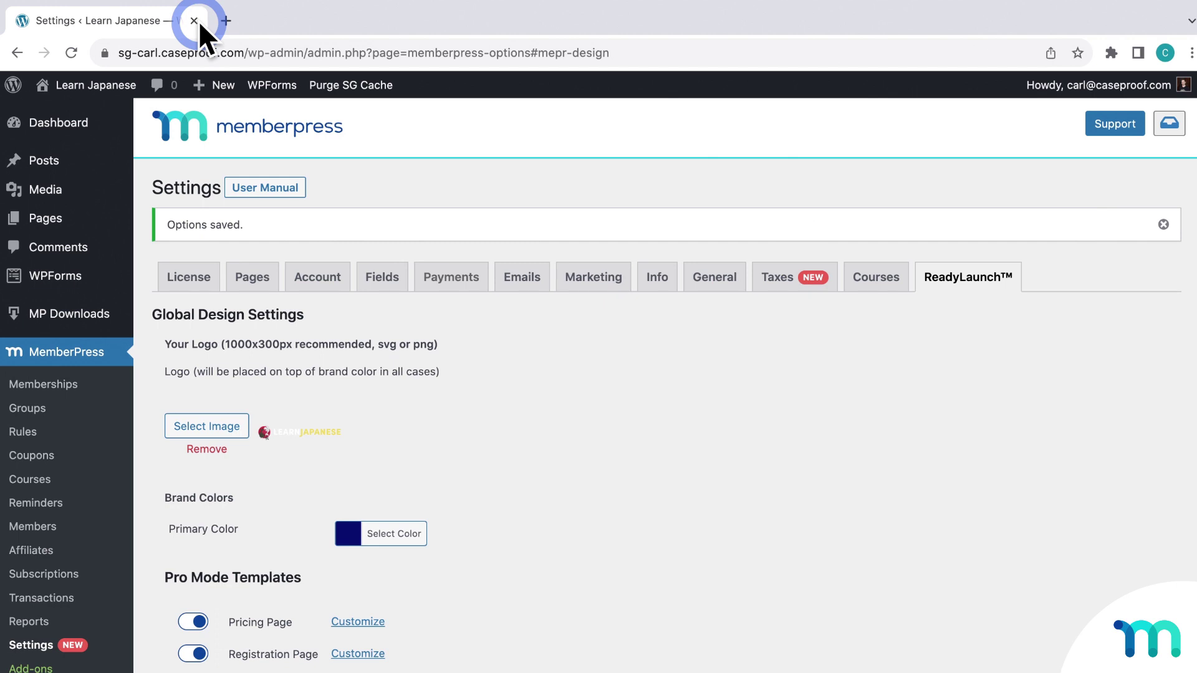
# Apply the Gifts Claimed type filter to MemberPress Transactions, showing the $0.00 Free Monthly transaction
pyautogui.click(41, 598)
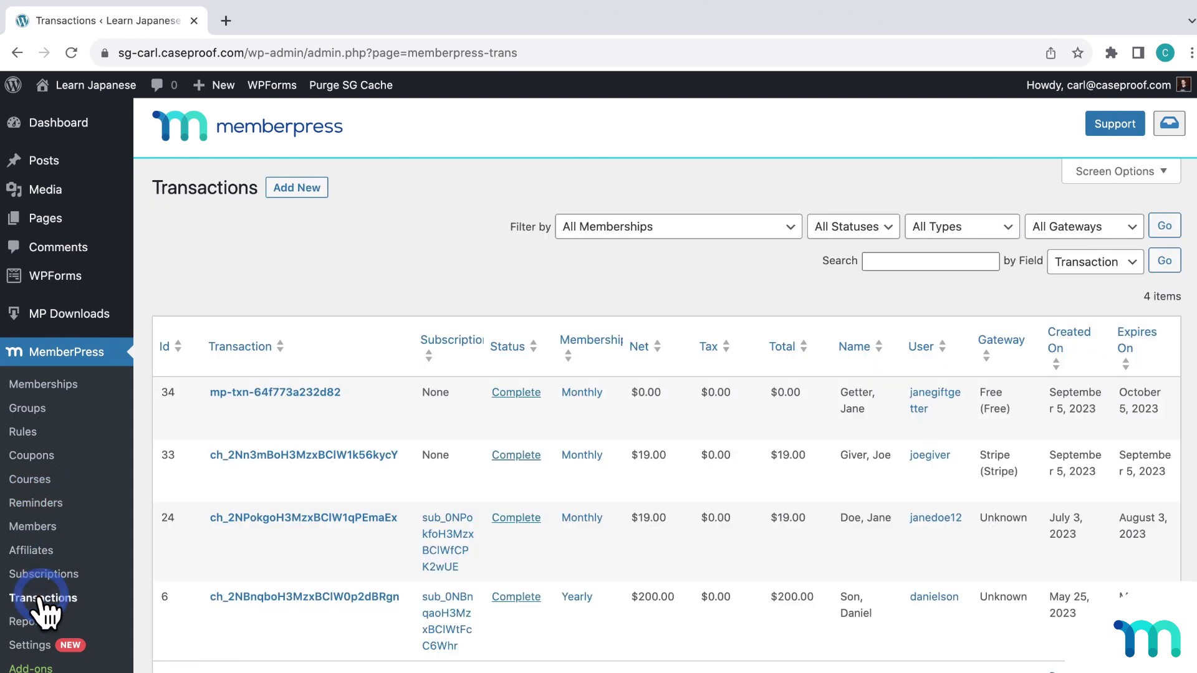
pyautogui.moveTo(567, 469)
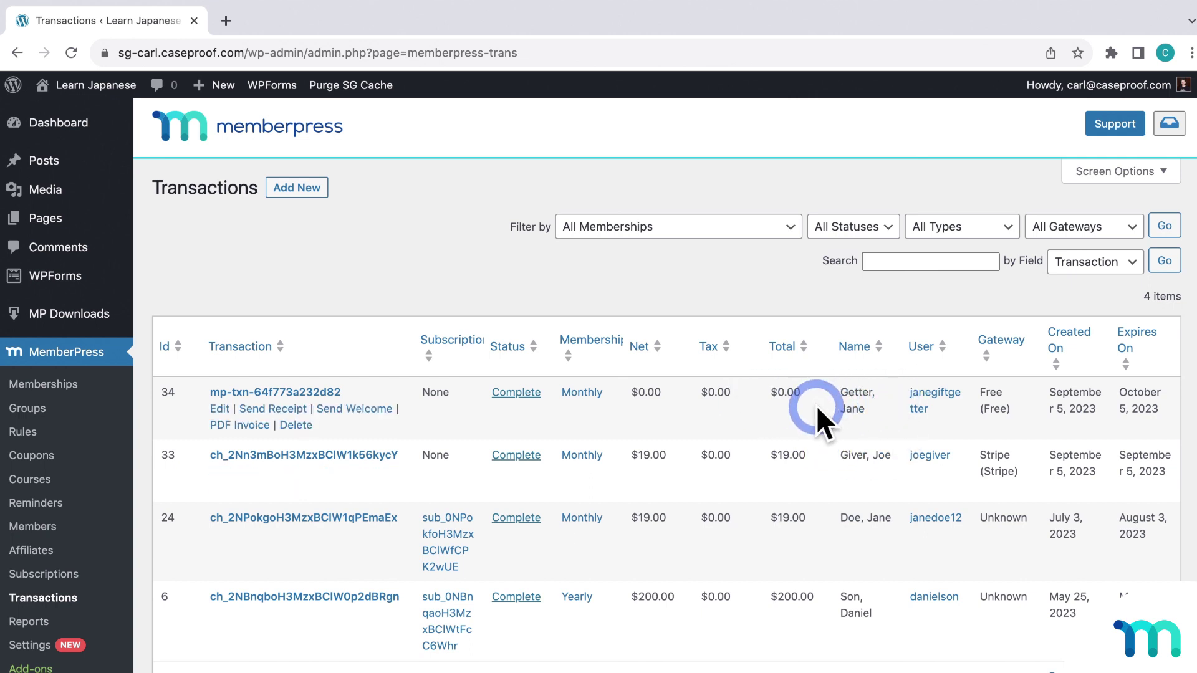
pyautogui.click(997, 230)
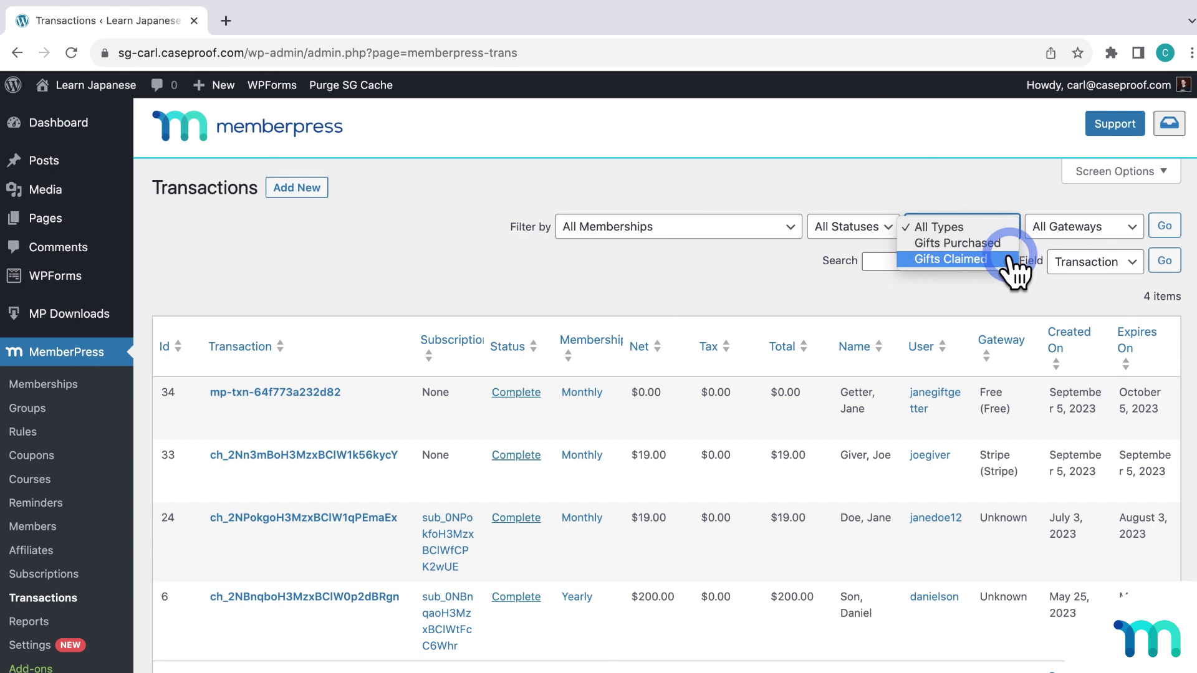
pyautogui.click(1008, 258)
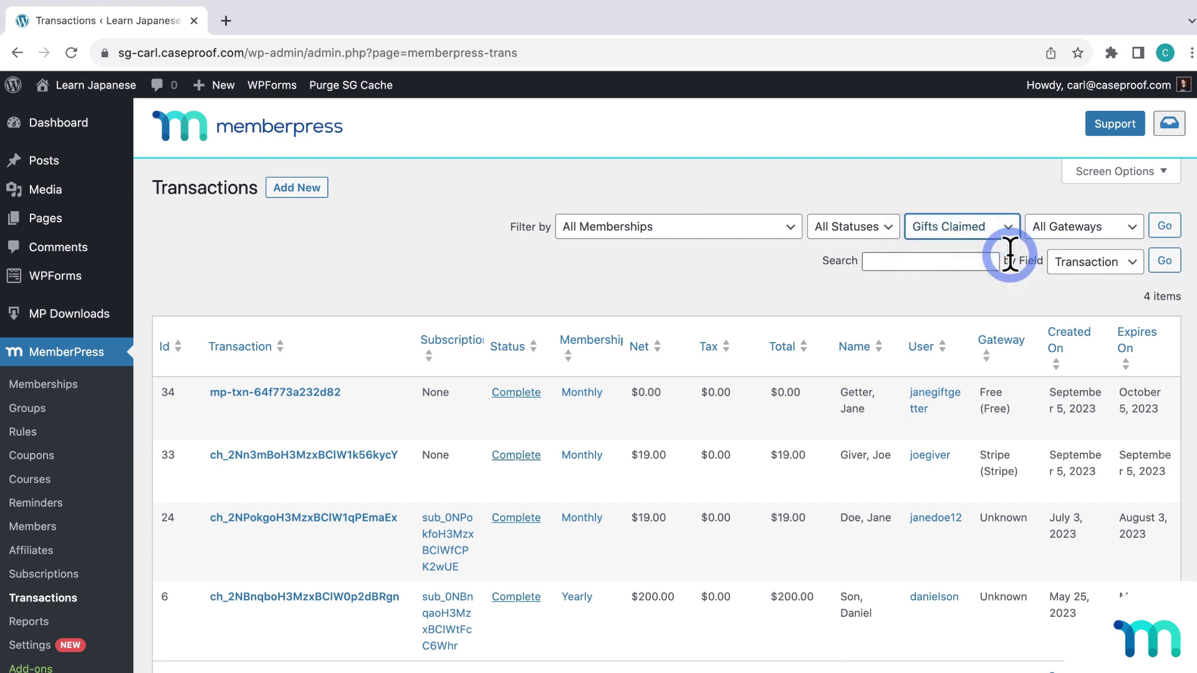
pyautogui.click(1165, 225)
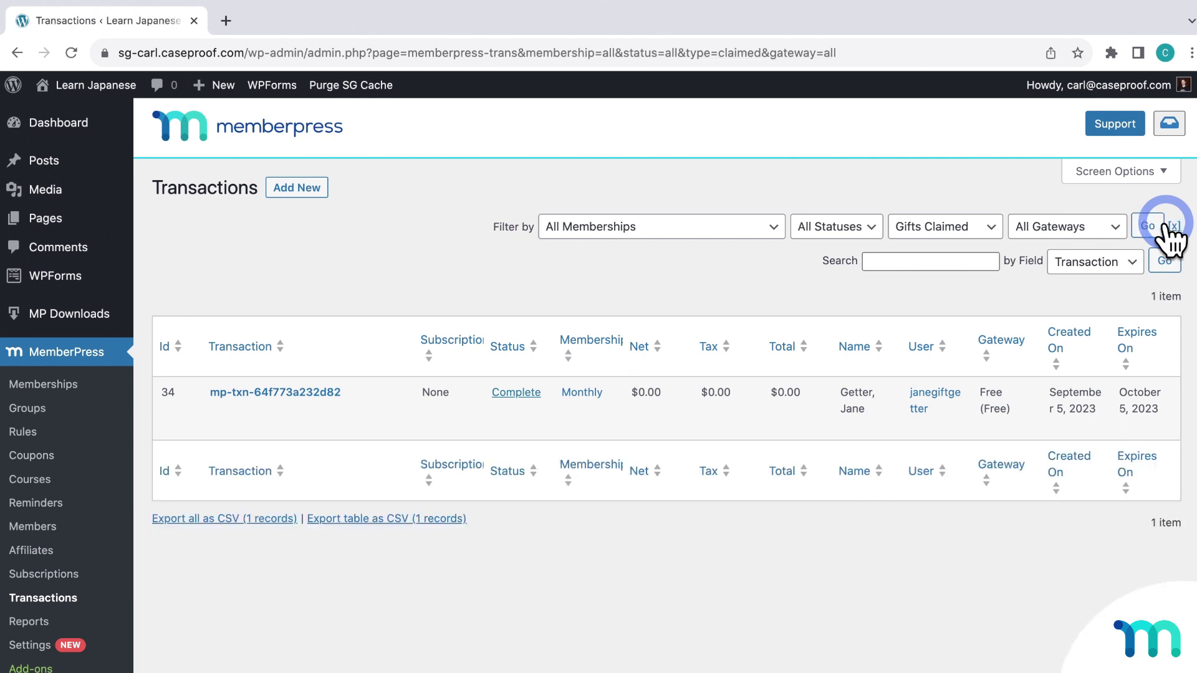
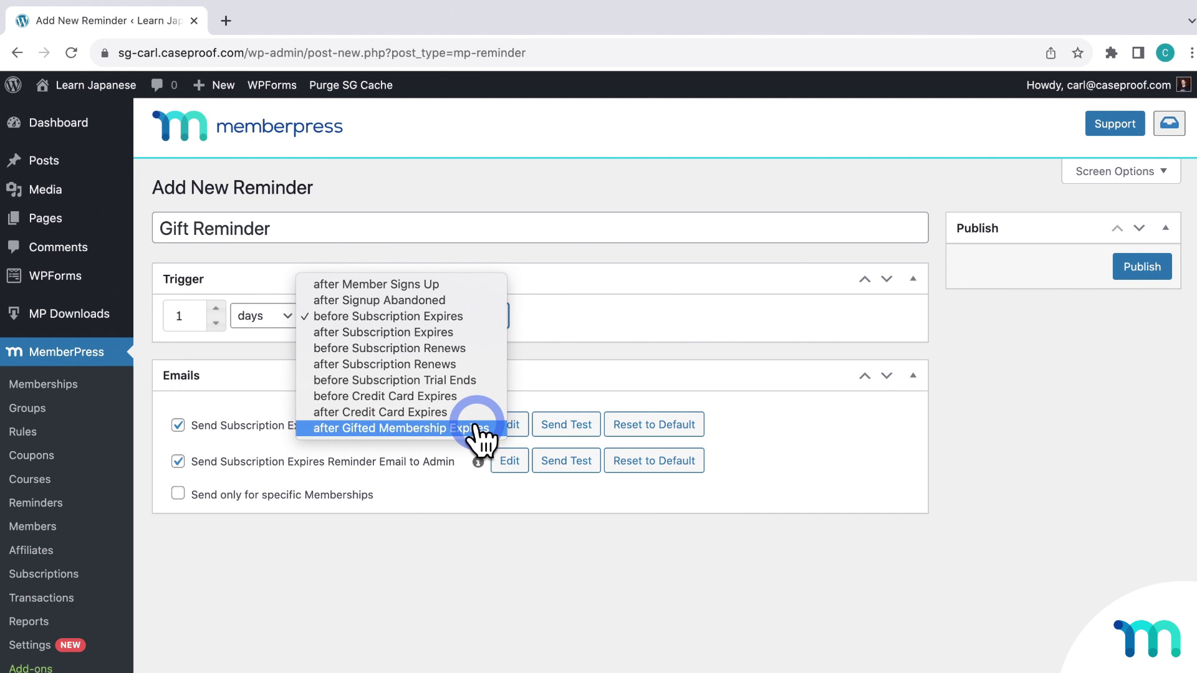
# Trigger the Gift Reminder 5 days after Gifted Membership Expires
pyautogui.click(476, 429)
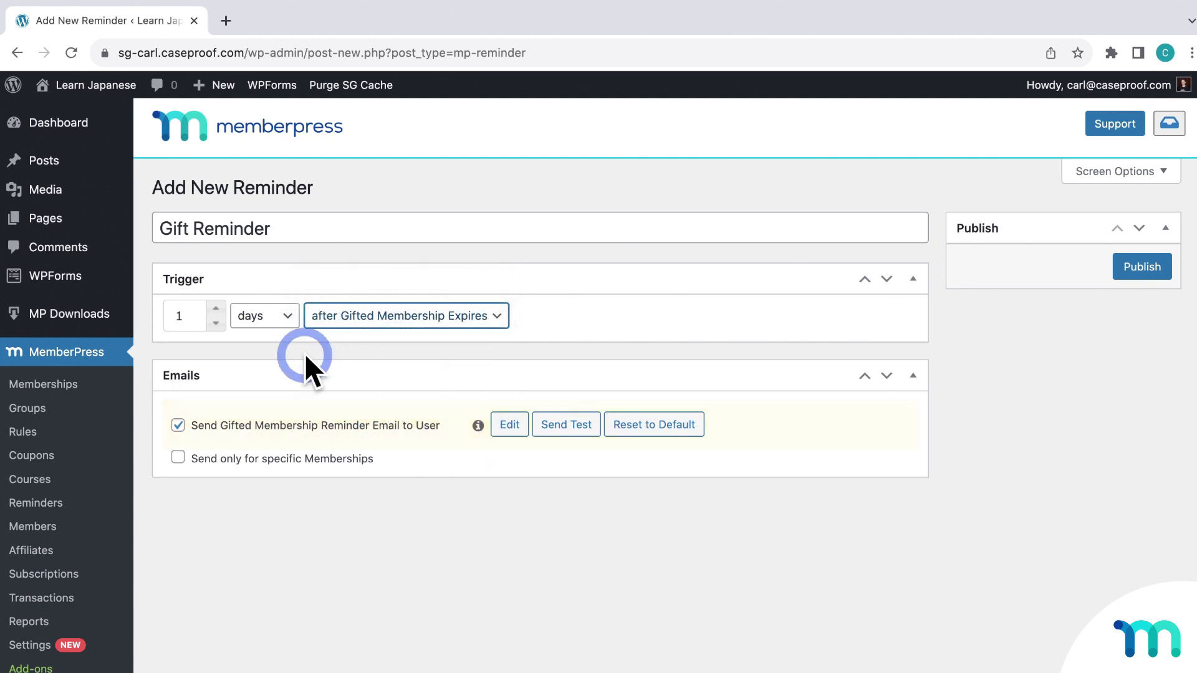
pyautogui.click(217, 308)
pyautogui.click(218, 308)
pyautogui.click(218, 308)
pyautogui.click(218, 308)
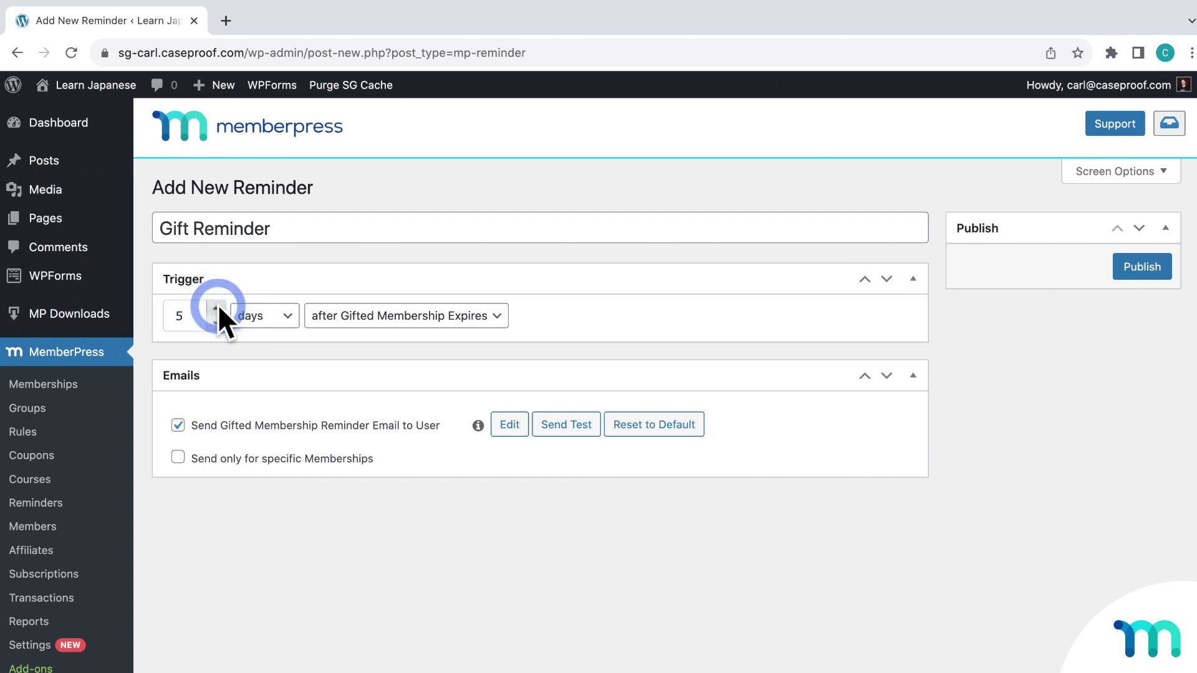
pyautogui.click(206, 312)
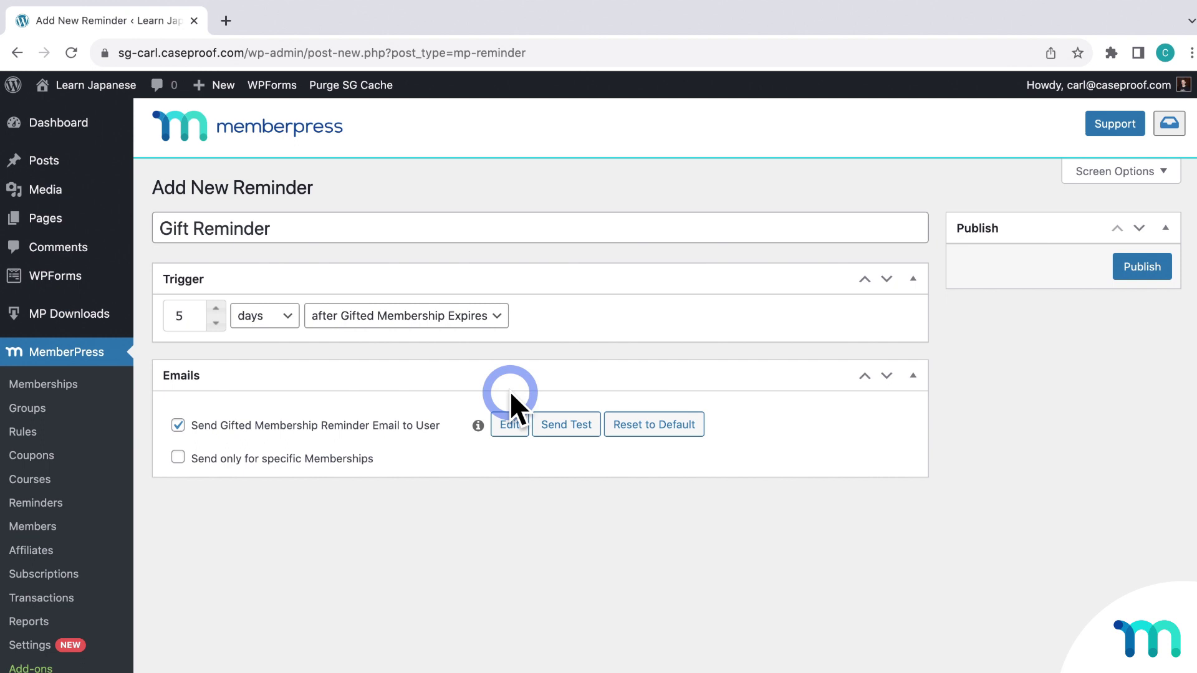
# In the gifted membership user email, insert {$user_last_name} after the greeting
pyautogui.click(509, 426)
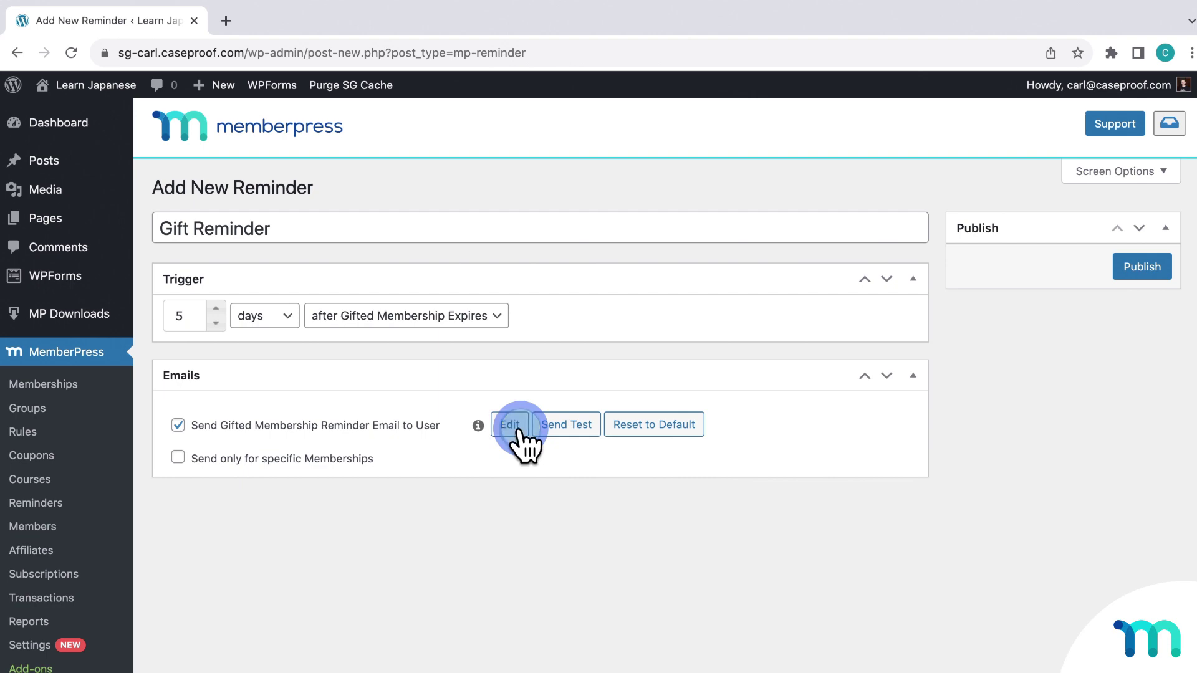
pyautogui.scroll(-3, 902, 547)
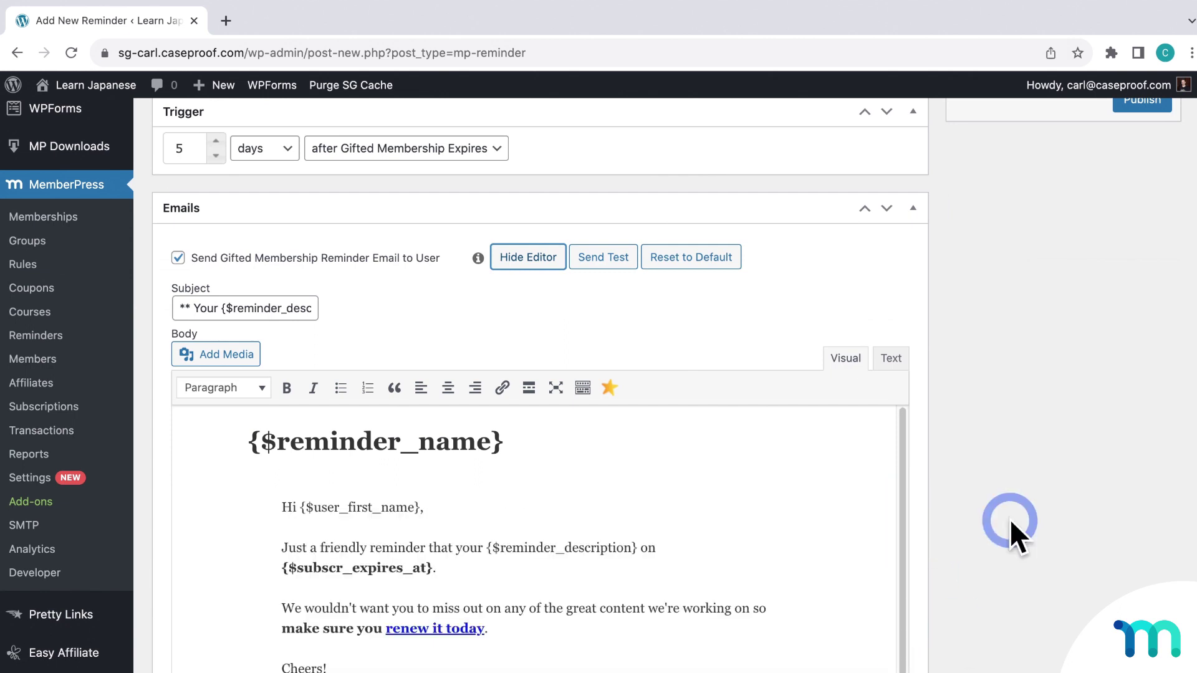
pyautogui.scroll(-3, 1010, 524)
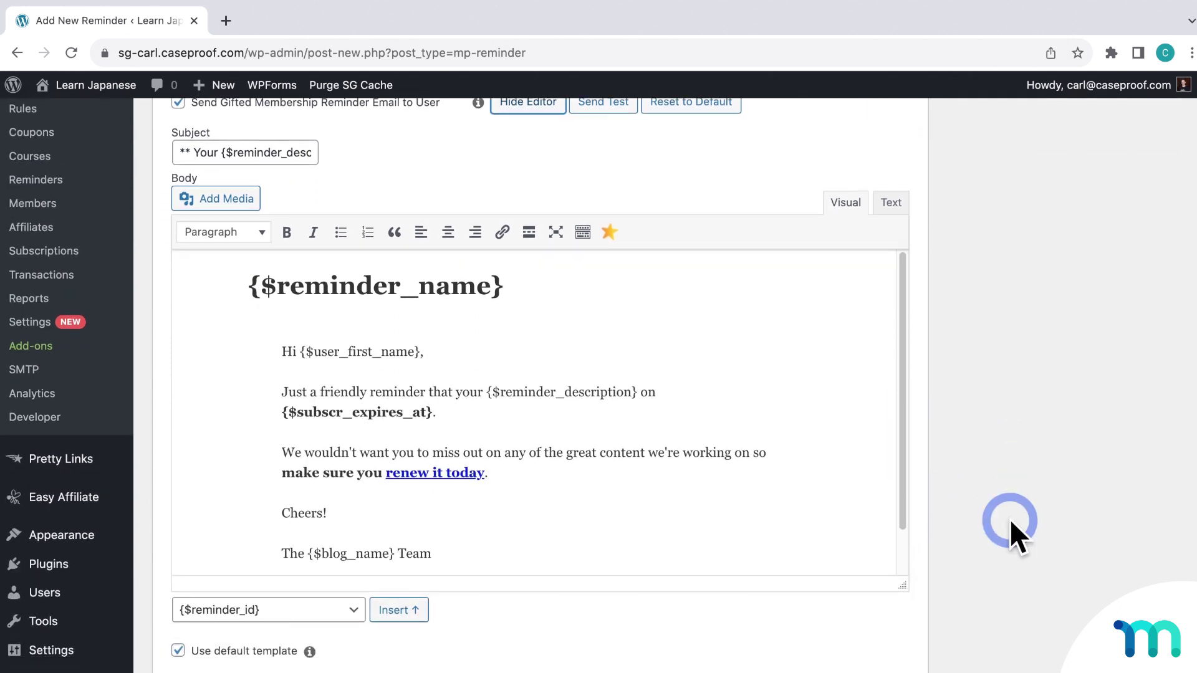
pyautogui.click(469, 349)
pyautogui.click(354, 610)
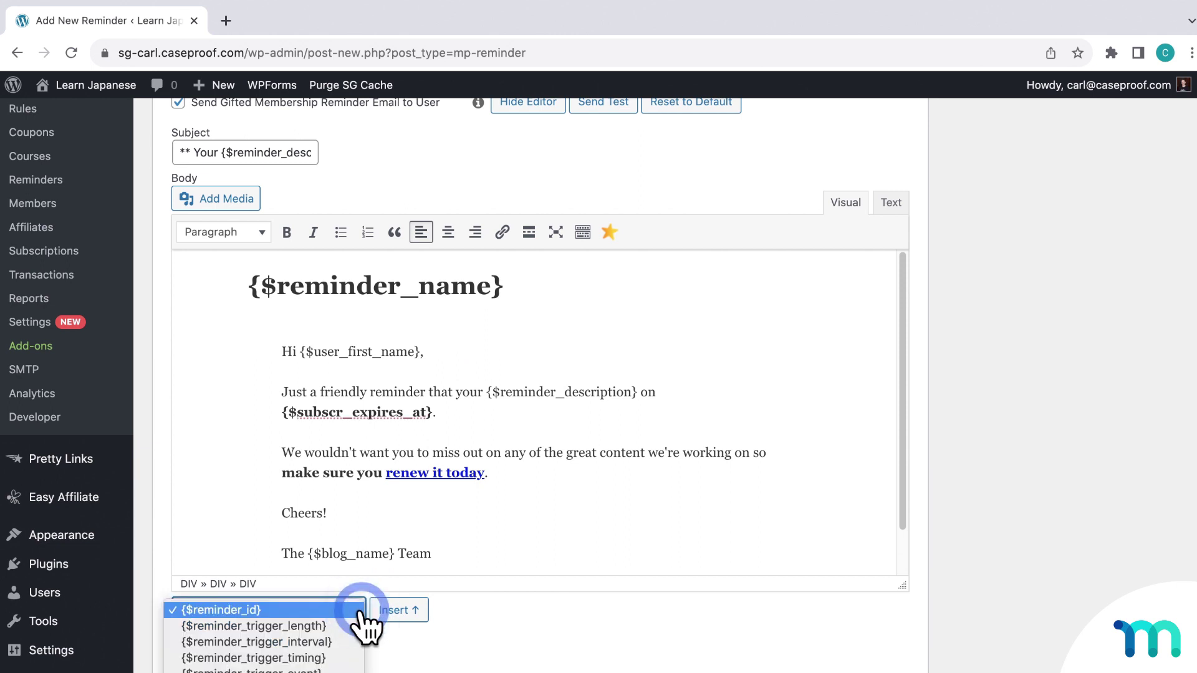
pyautogui.scroll(-5, 315, 639)
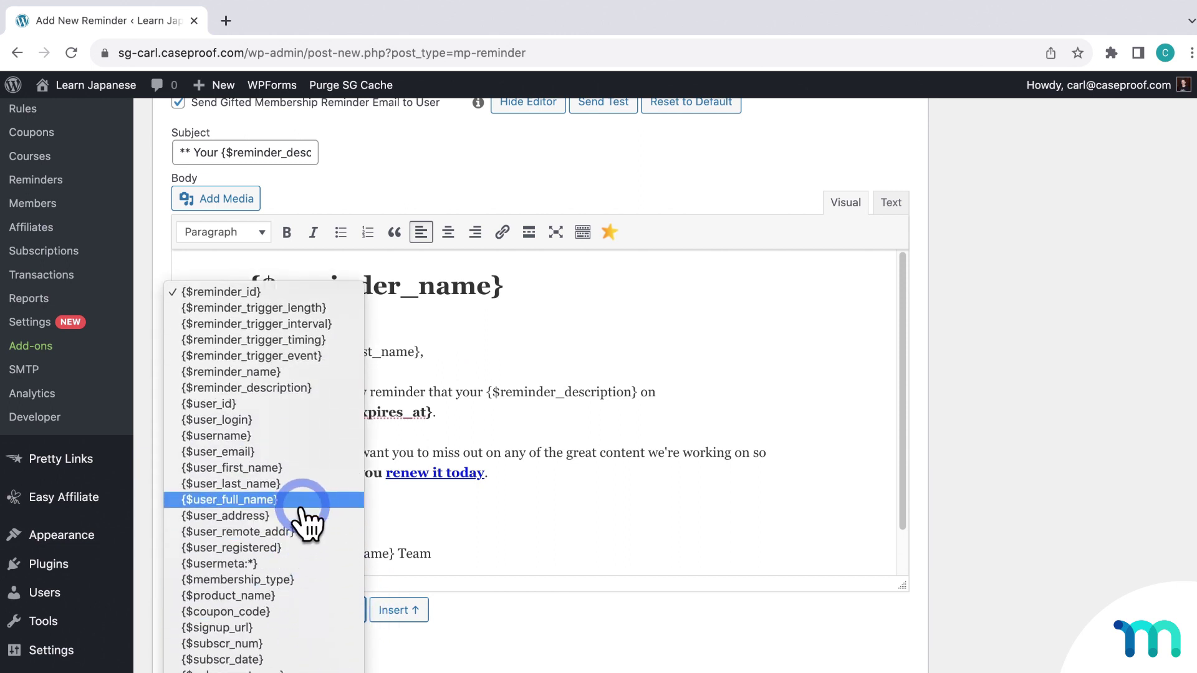
pyautogui.click(303, 484)
pyautogui.click(396, 610)
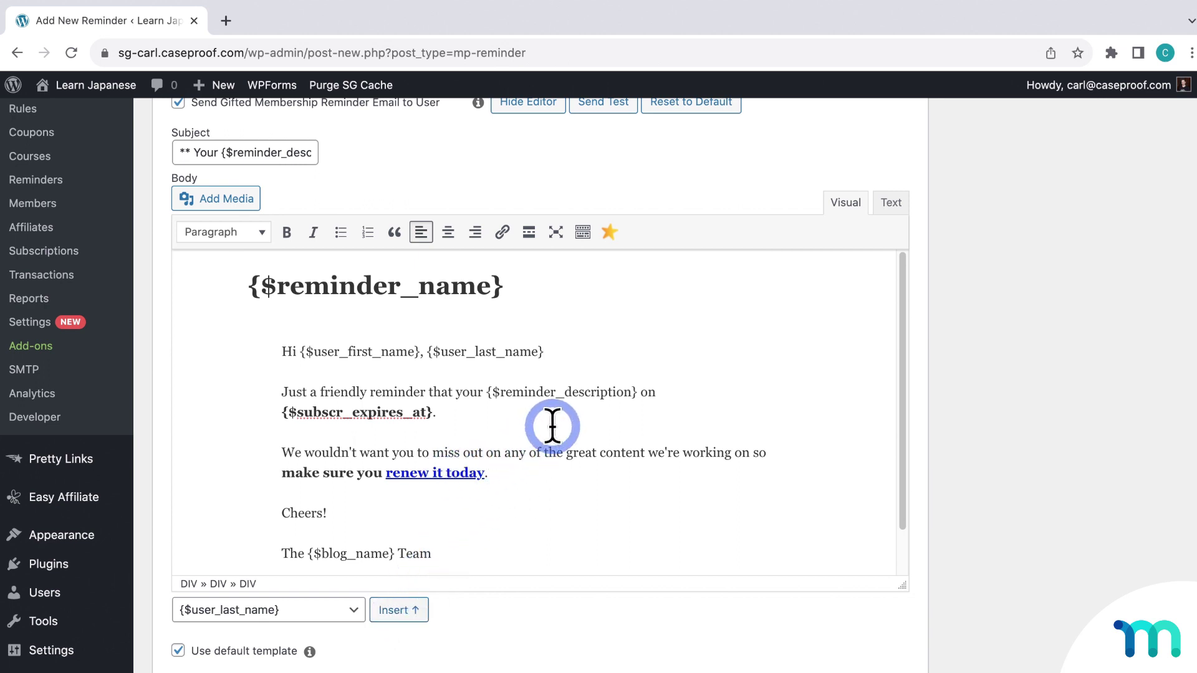
# Reset the email to its default message and publish the Gift Reminder
pyautogui.scroll(1, 1017, 309)
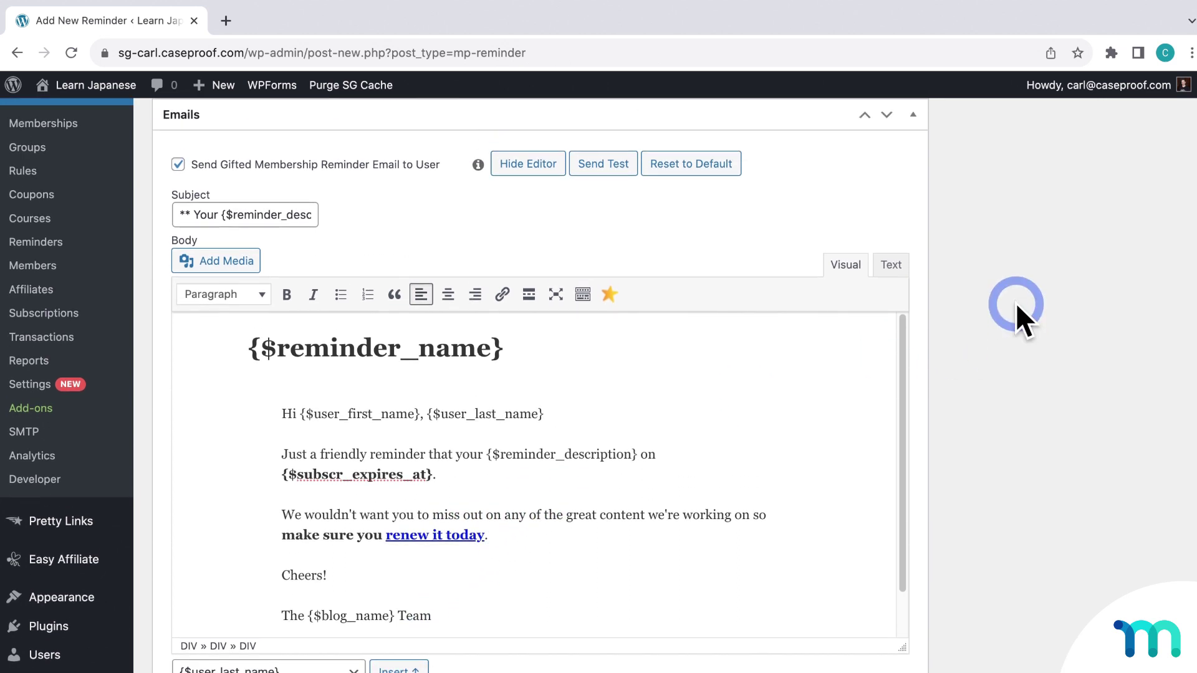
pyautogui.click(696, 166)
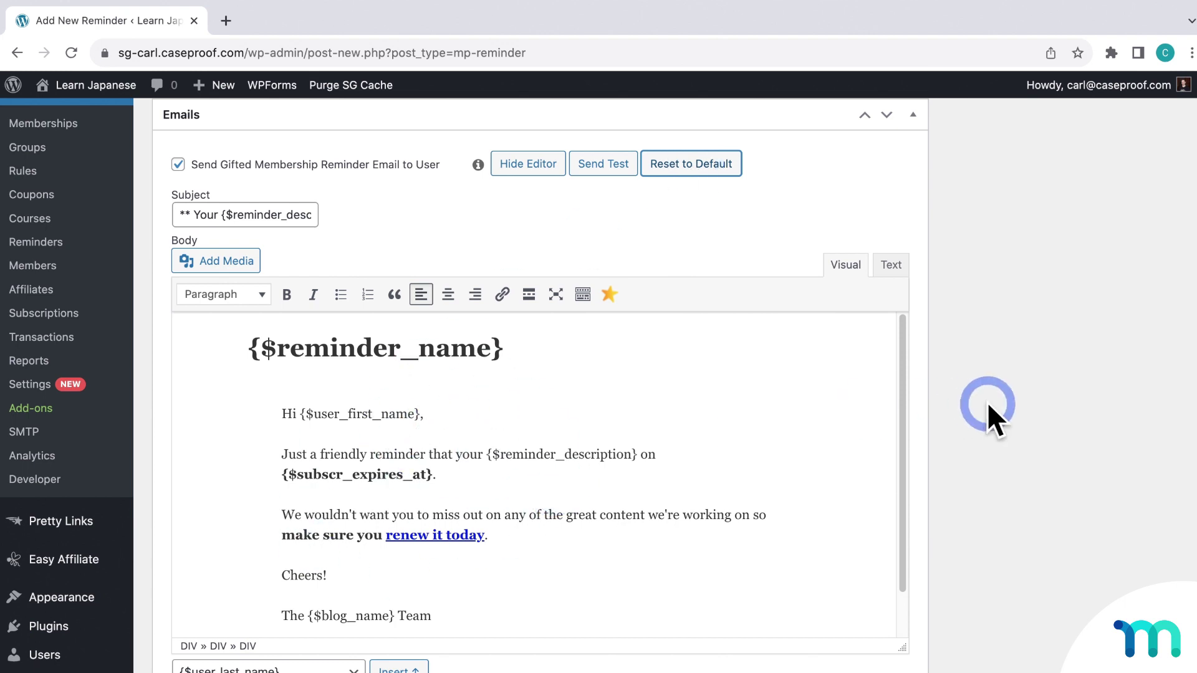
pyautogui.scroll(4, 988, 412)
pyautogui.click(1138, 221)
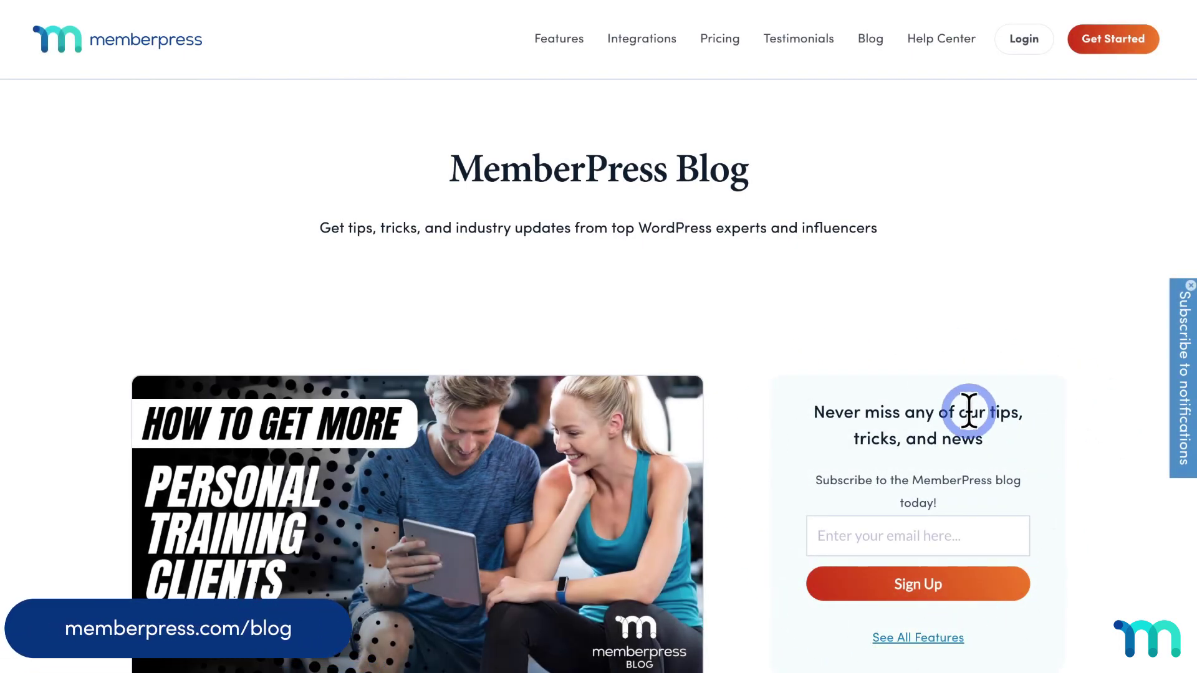
# Scroll down the MemberPress Blog page toward the 'Connect with us' social links
pyautogui.scroll(-15, 844, 451)
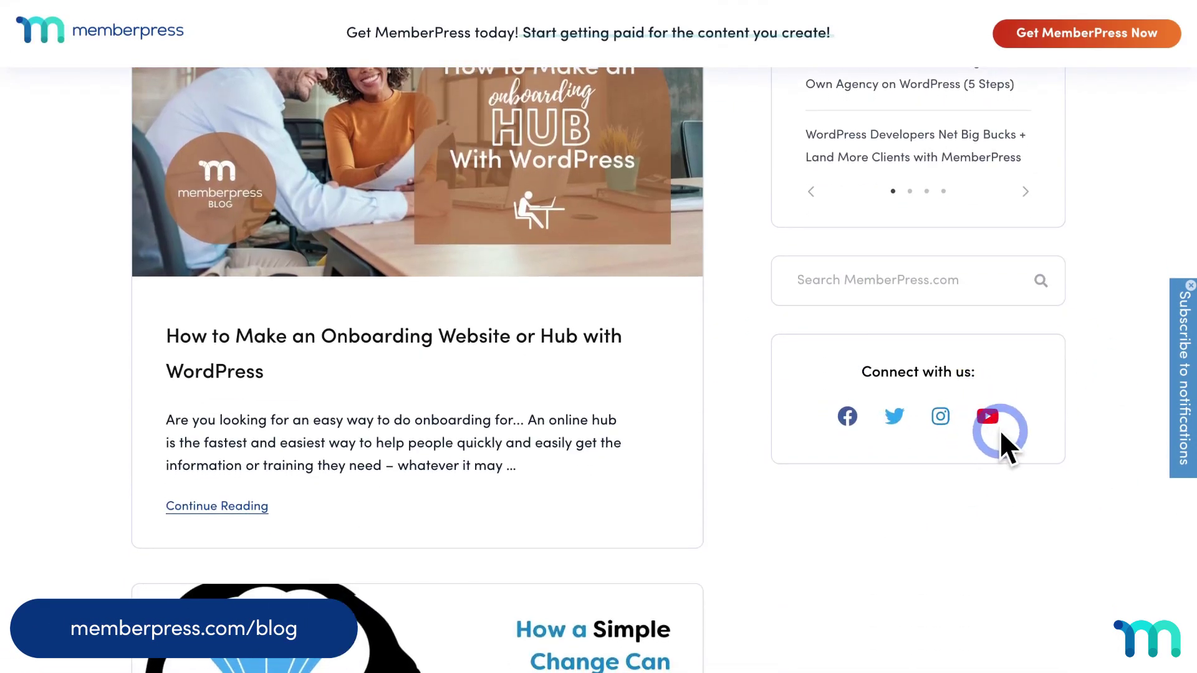